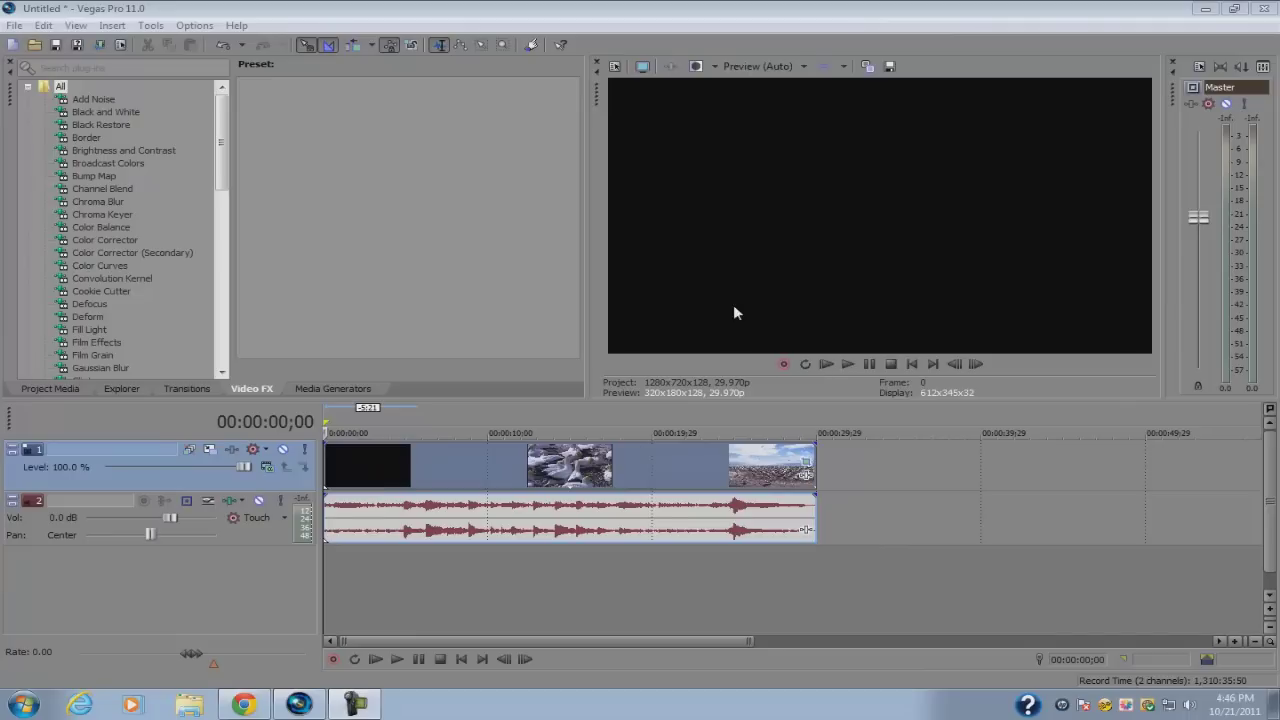
Step: Apply the HDV 720-30p project video template at 1280x720 and 29.970 fps (NTSC)
click(615, 67)
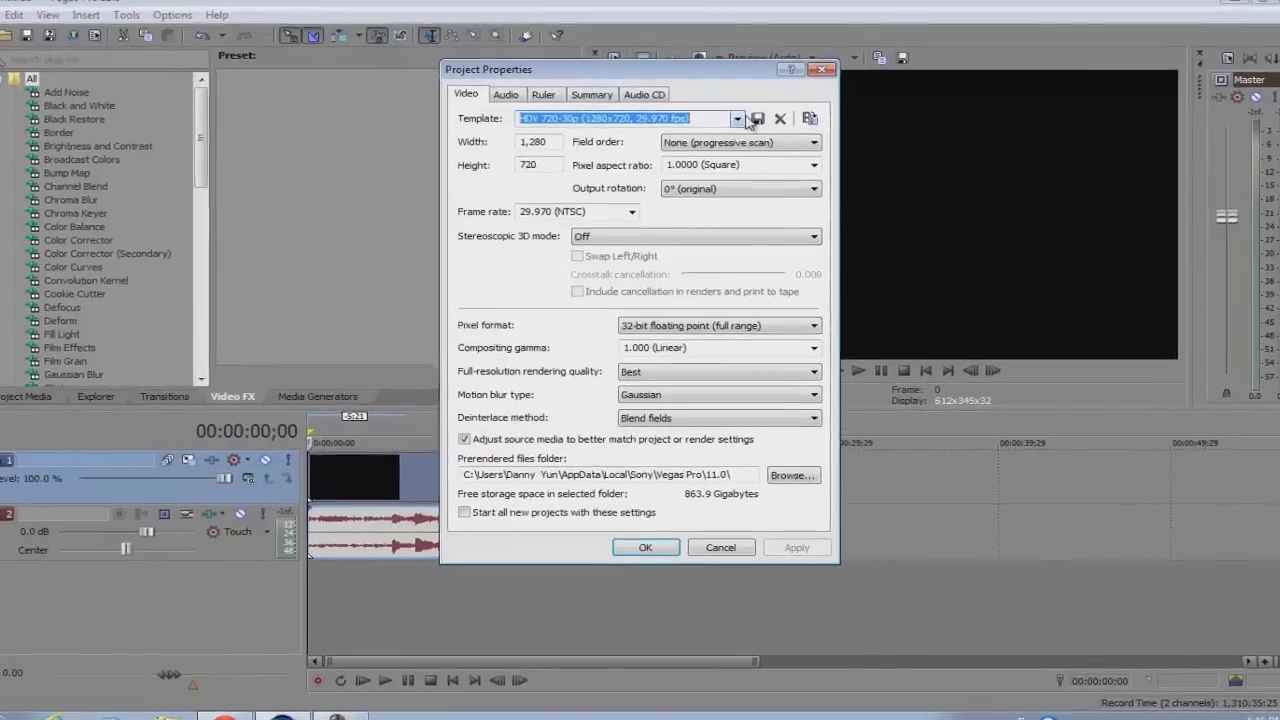
click(734, 125)
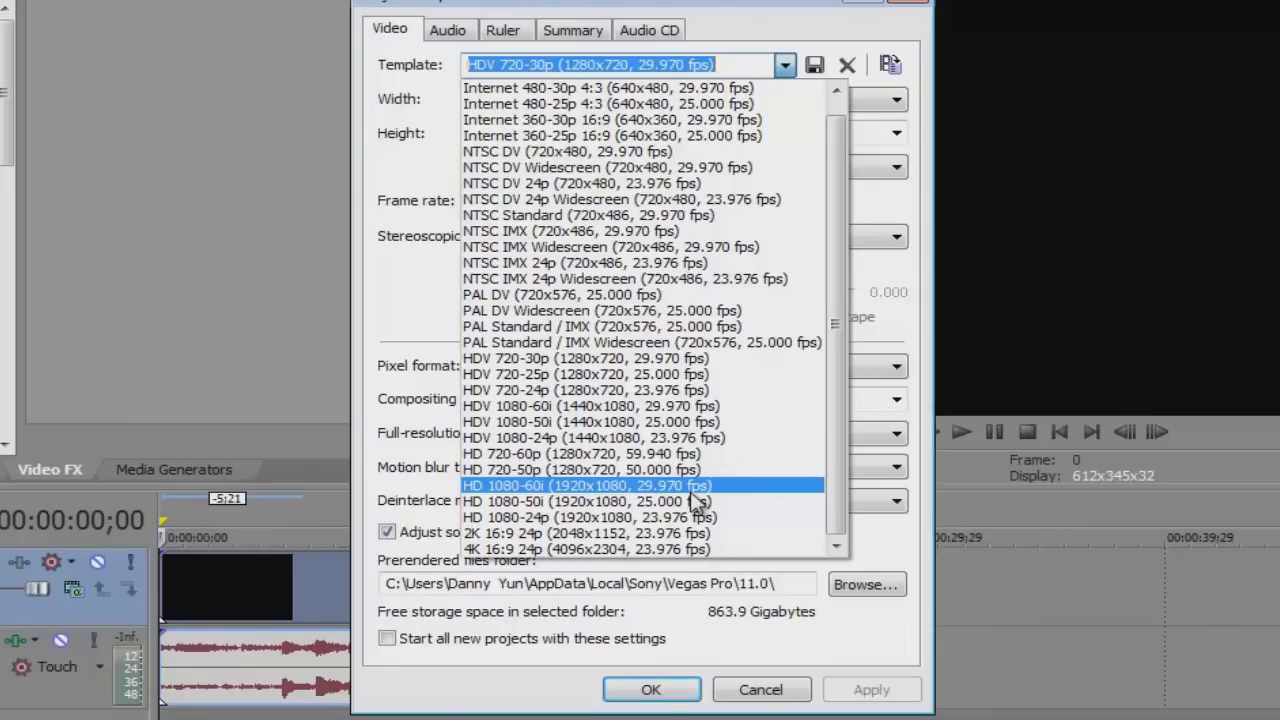
click(705, 358)
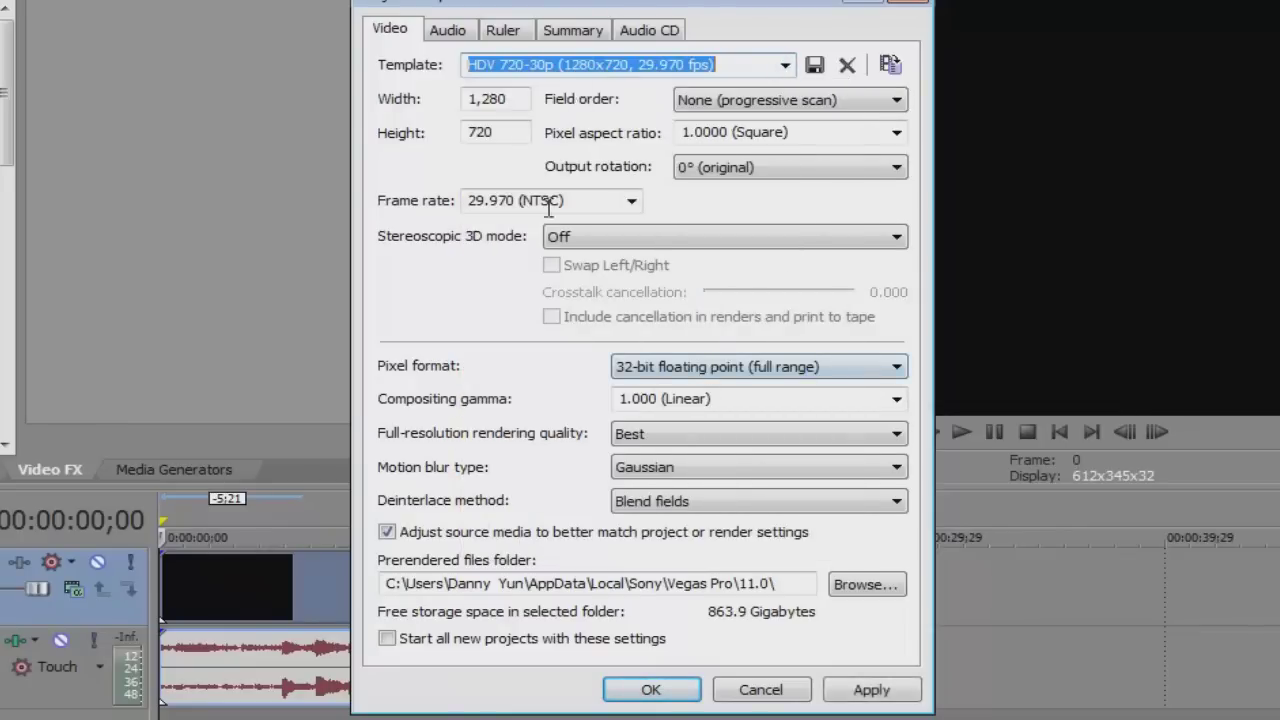
click(630, 203)
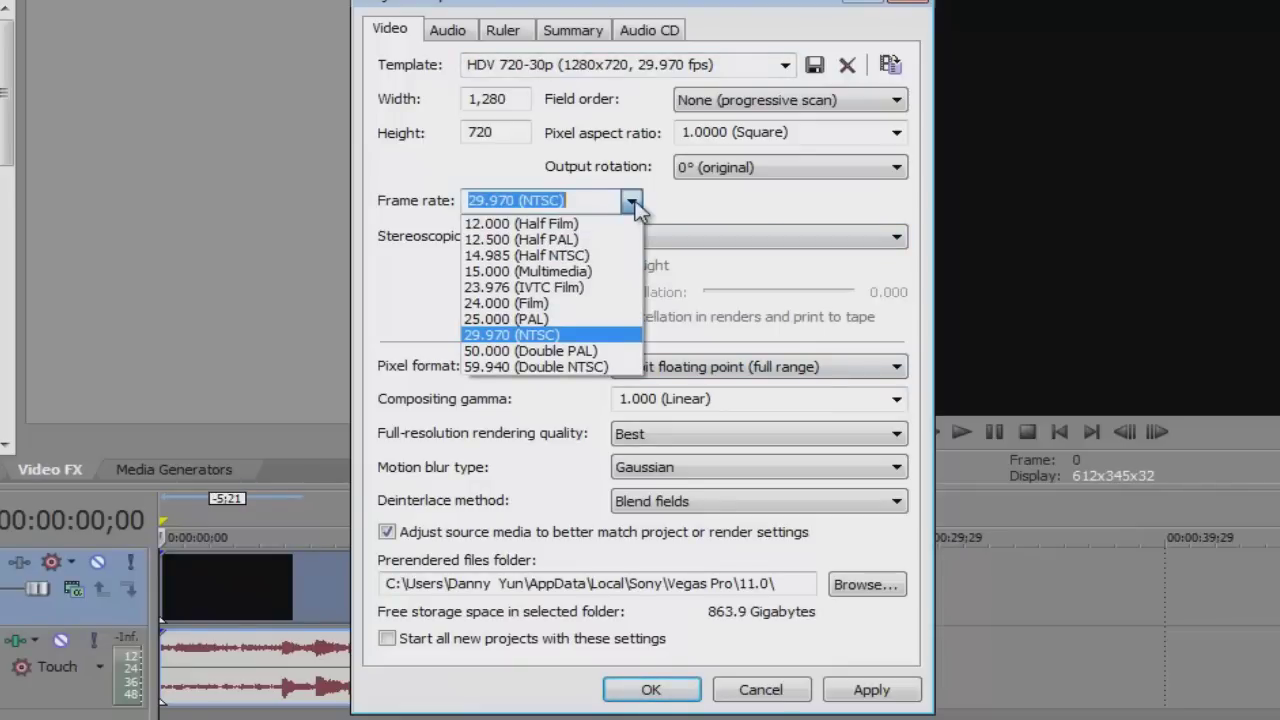
click(634, 204)
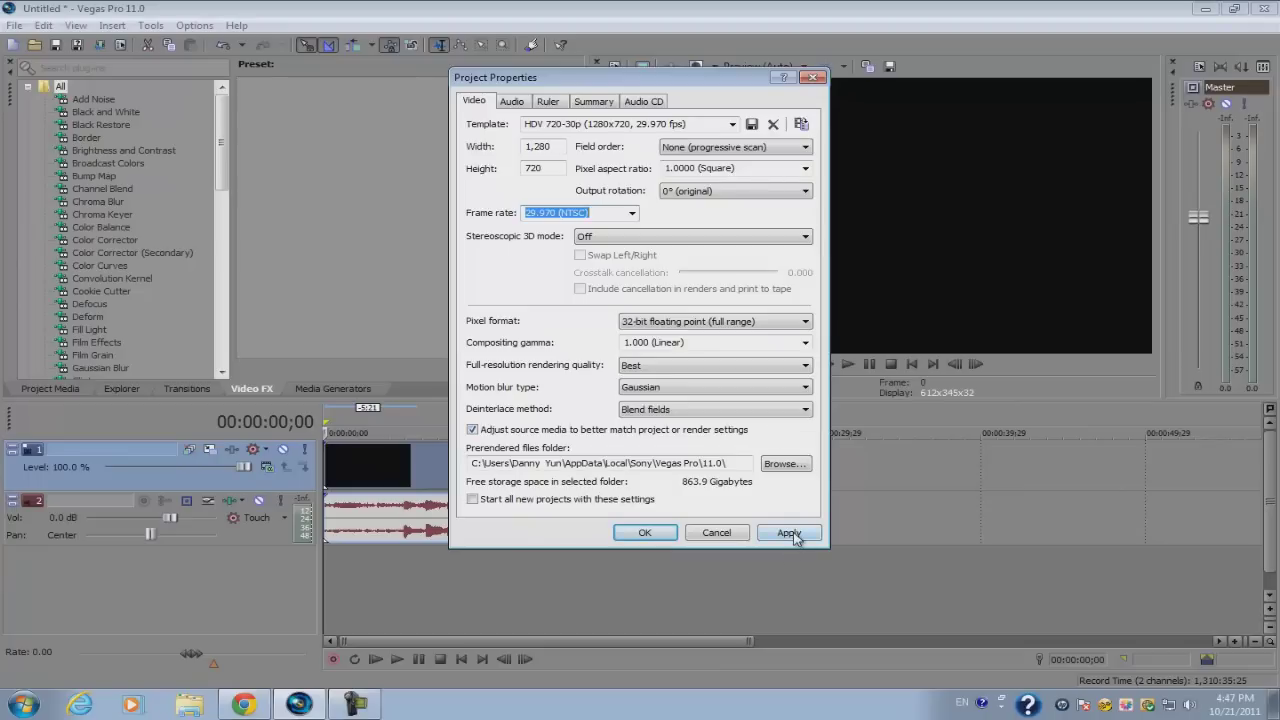
click(790, 533)
Step: Turn on Maintain aspect ratio for the Wildlife clip and open its Event Pan/Crop window
click(652, 532)
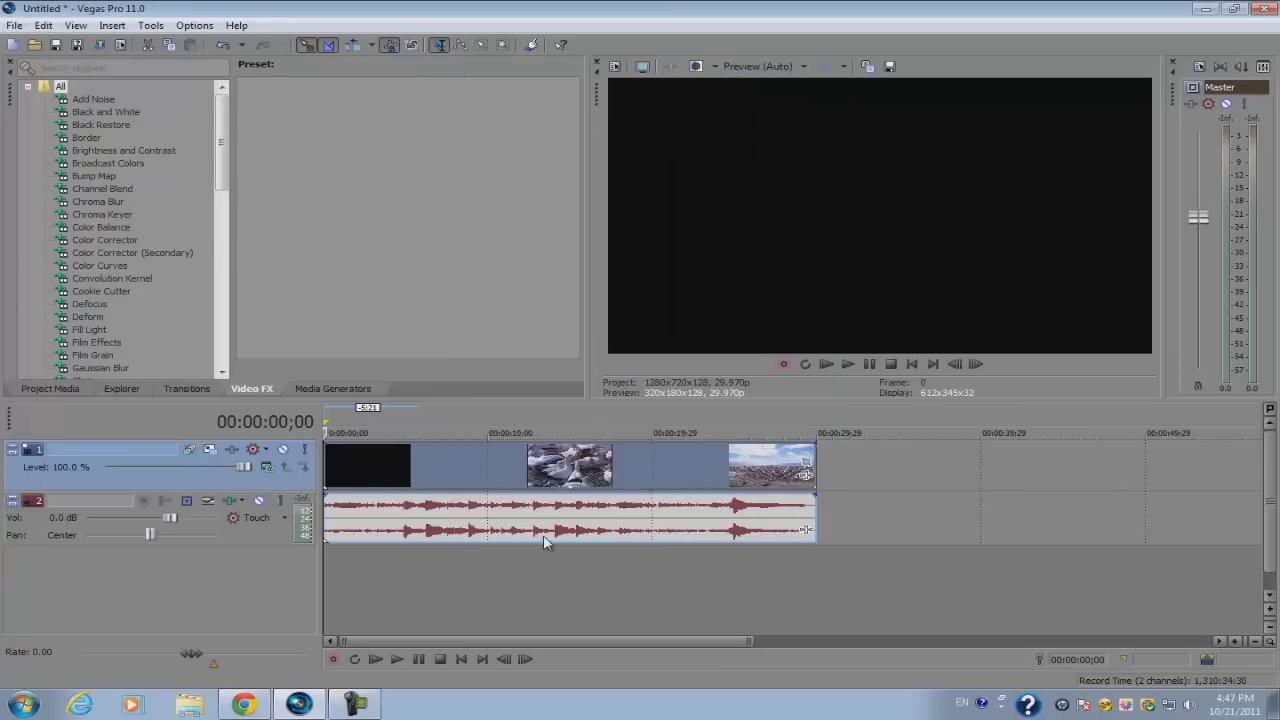
click(413, 468)
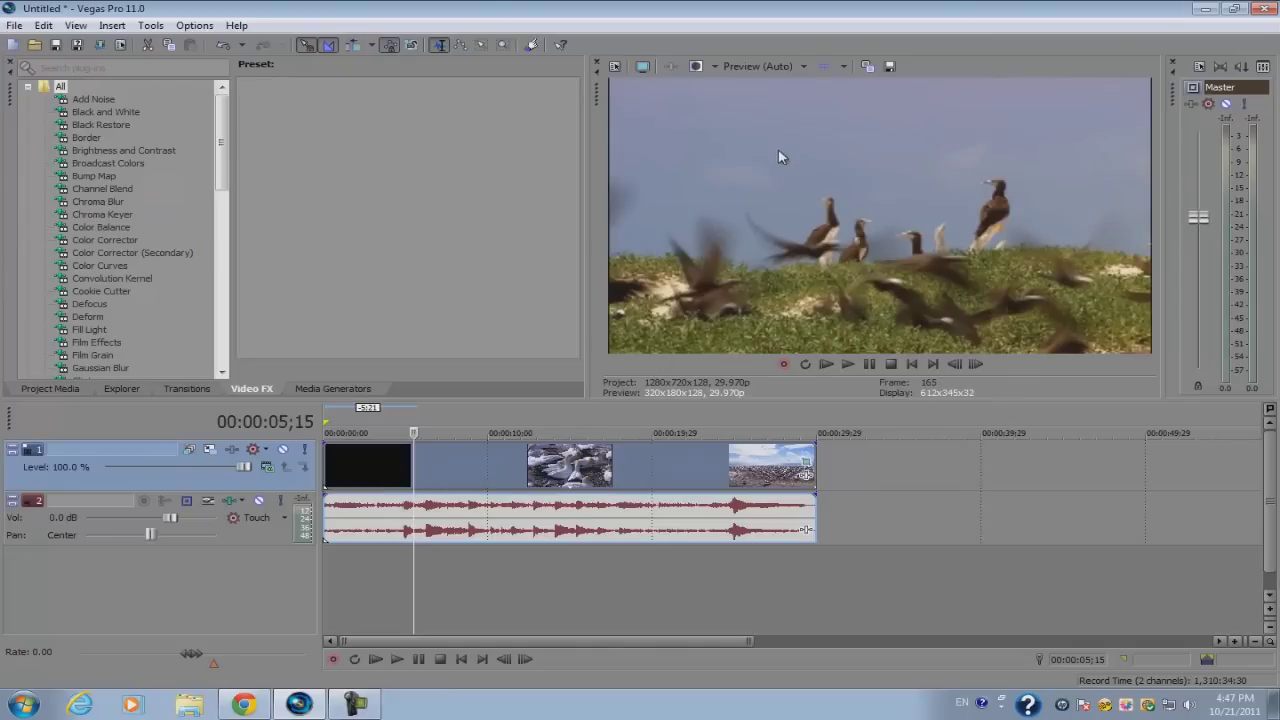
right_click(482, 482)
click(498, 468)
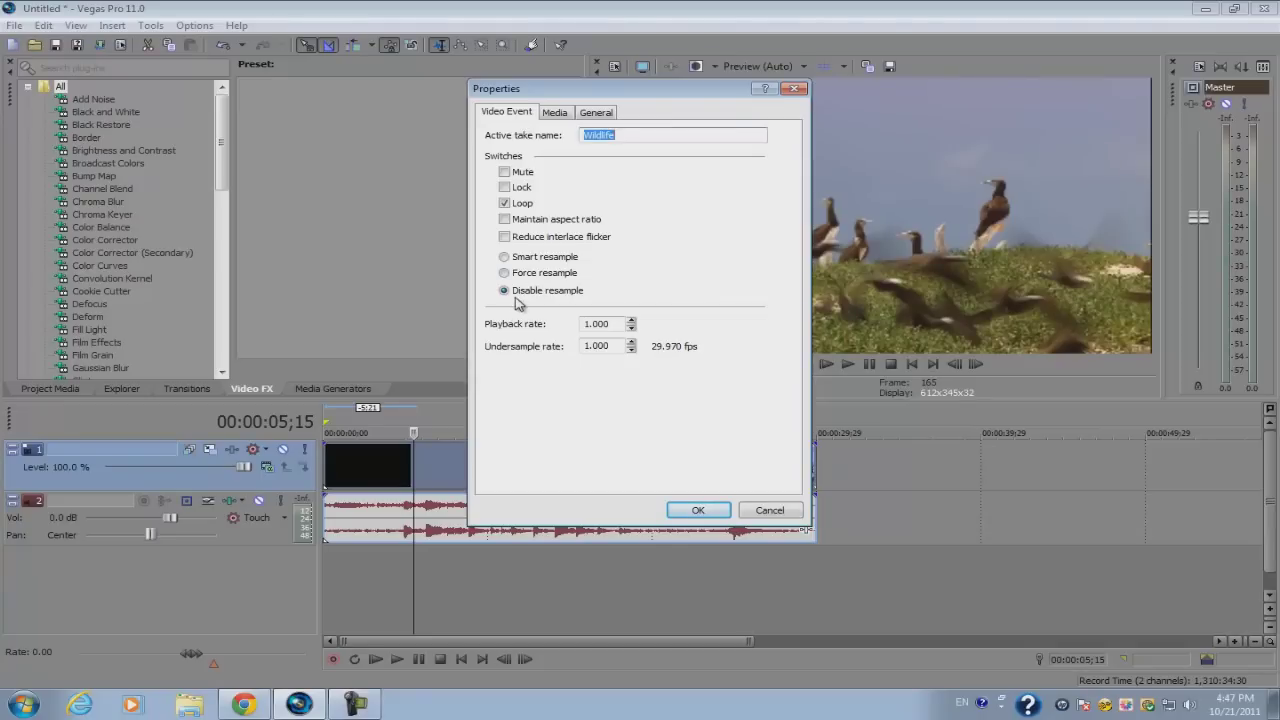
click(559, 220)
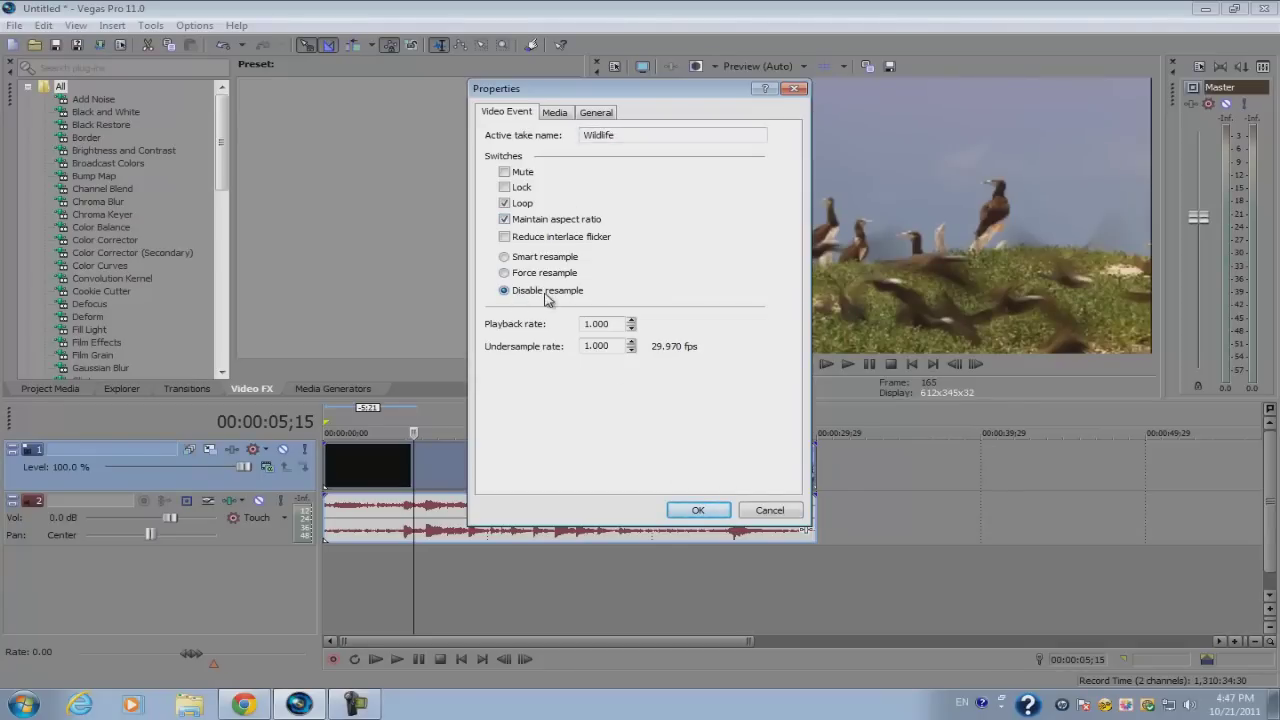
click(690, 510)
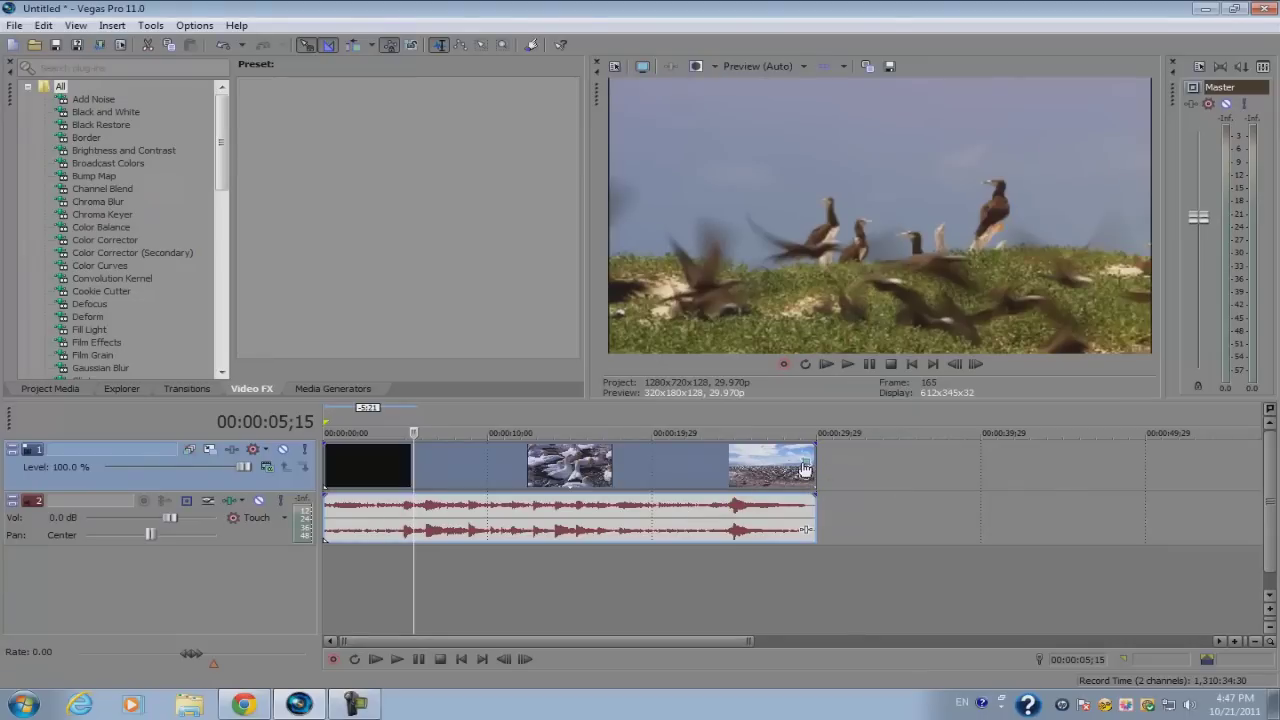
click(806, 466)
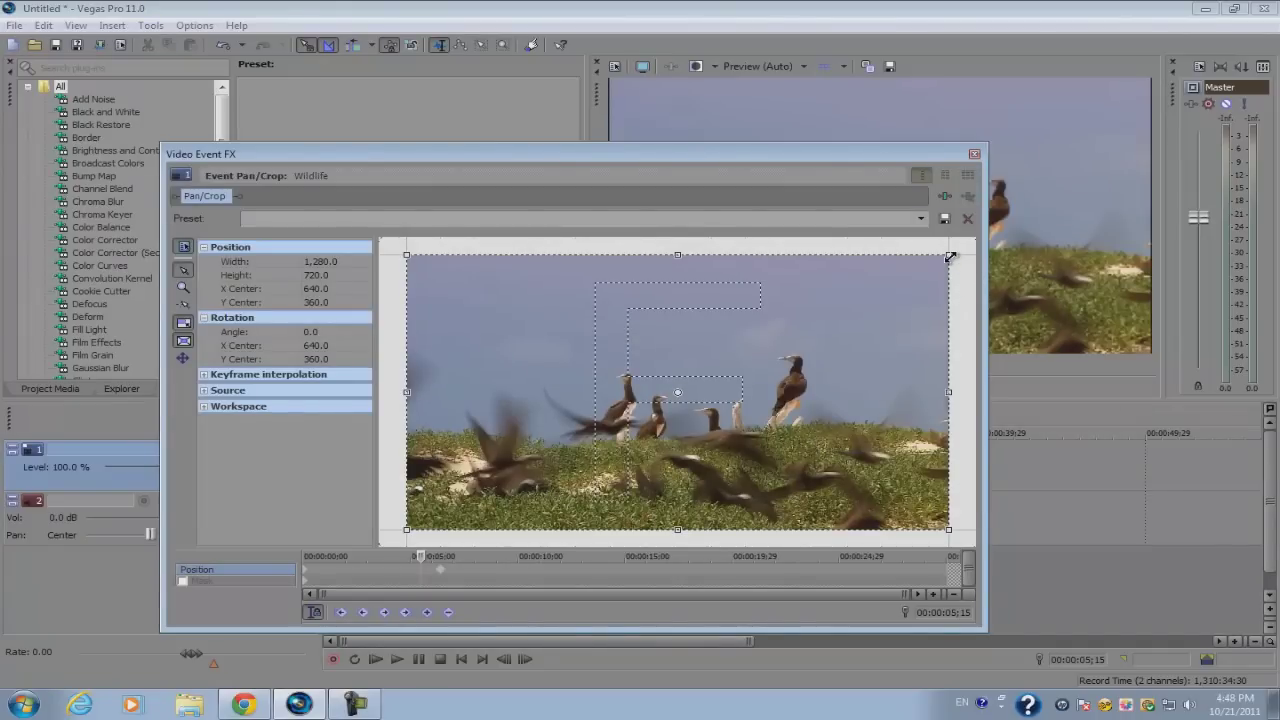
Step: Restore the Wildlife clip's pan/crop frame to full size and close the Pan/Crop window
drag(950, 257, 933, 263)
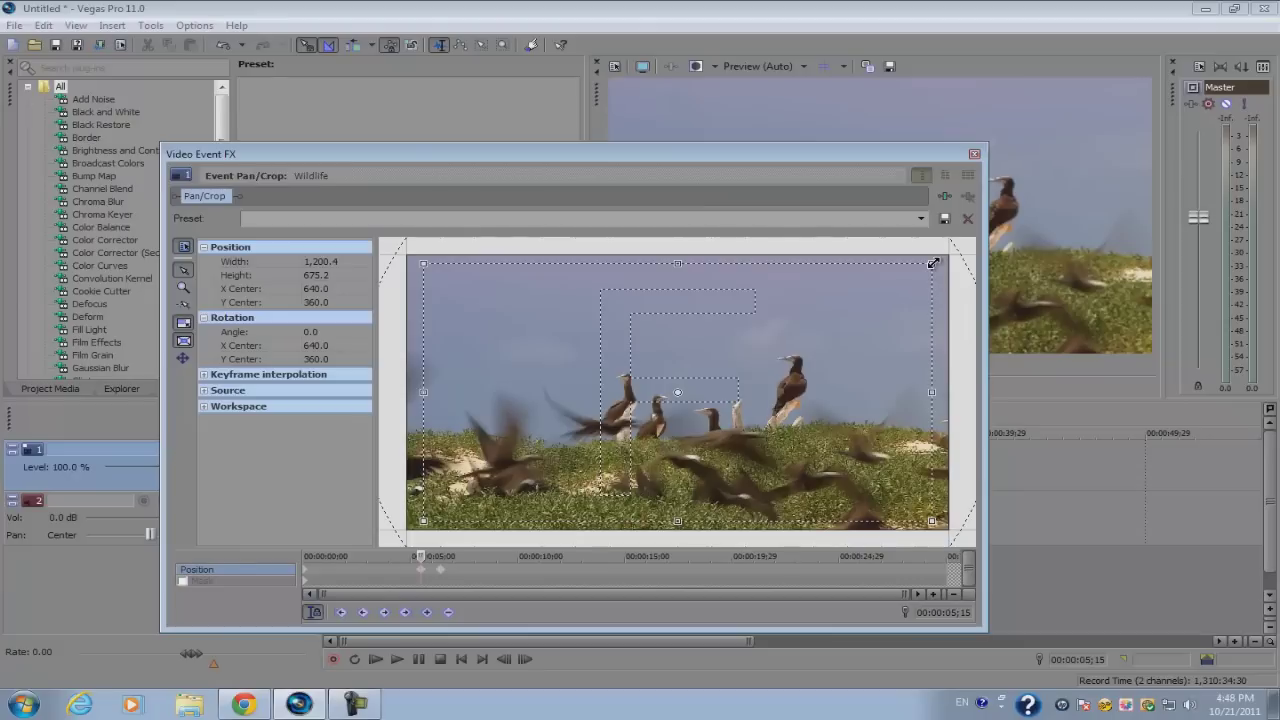
drag(913, 147, 837, 206)
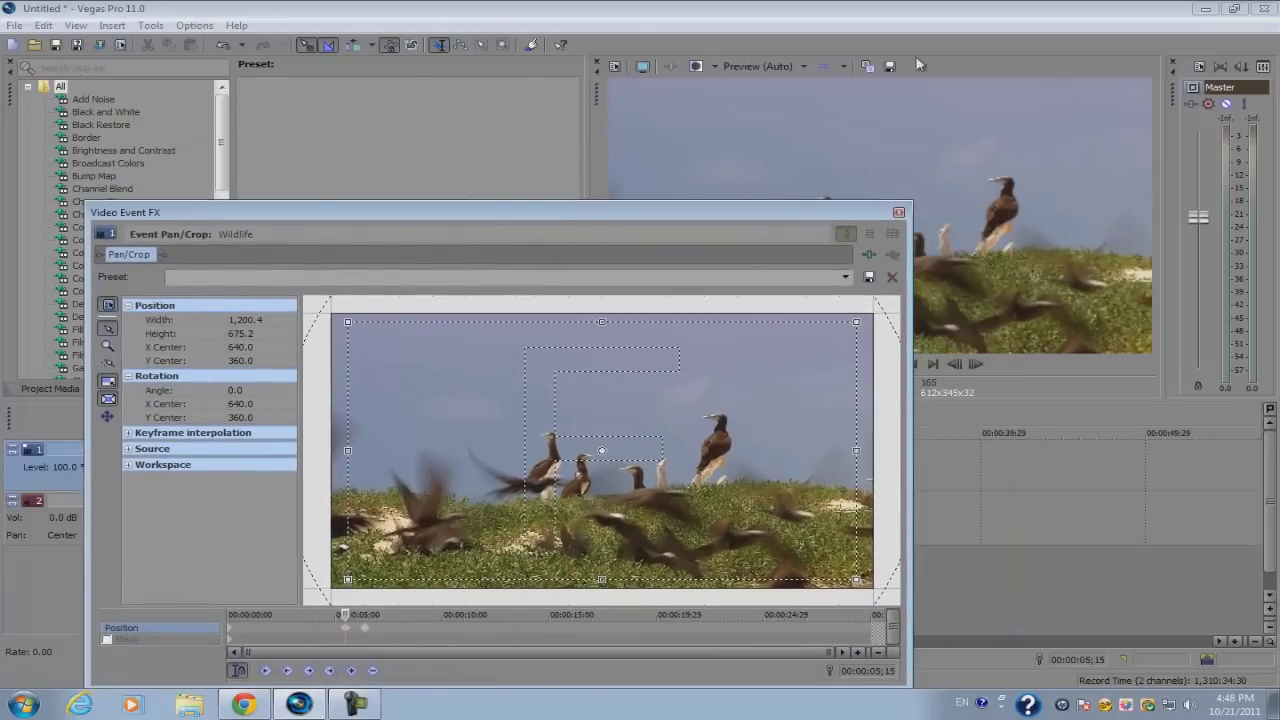
right_click(630, 430)
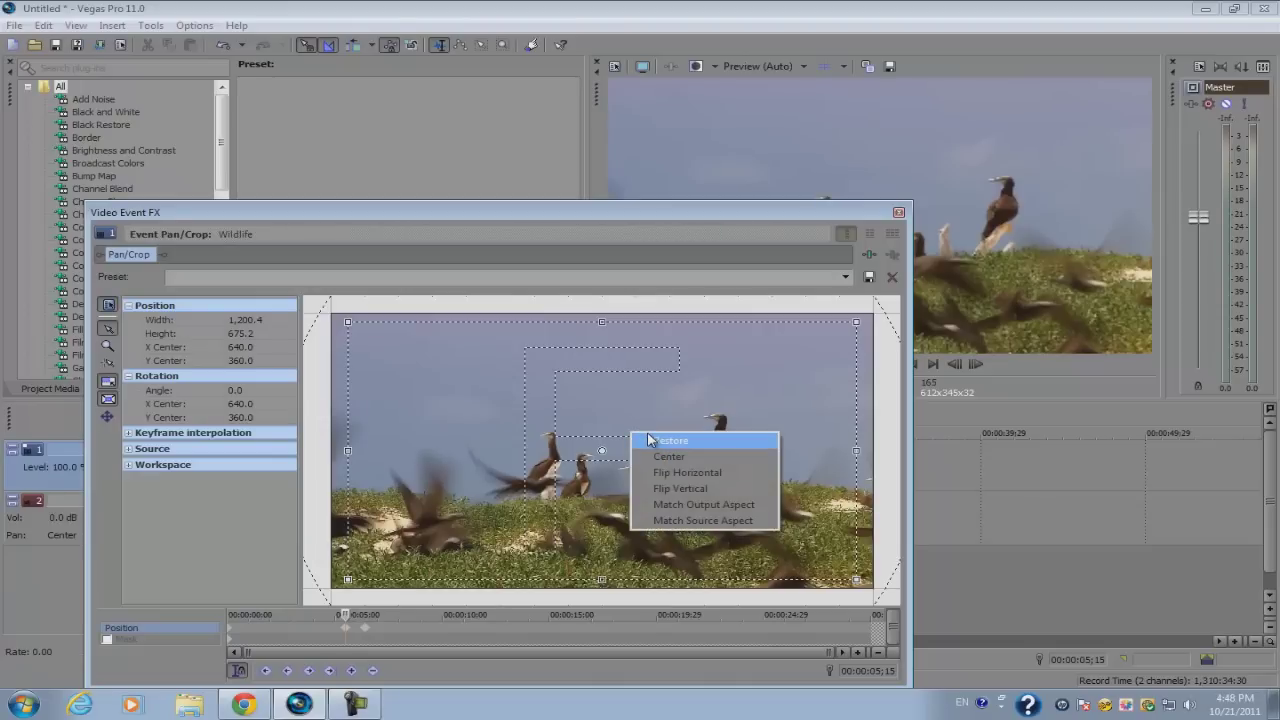
click(650, 440)
click(898, 212)
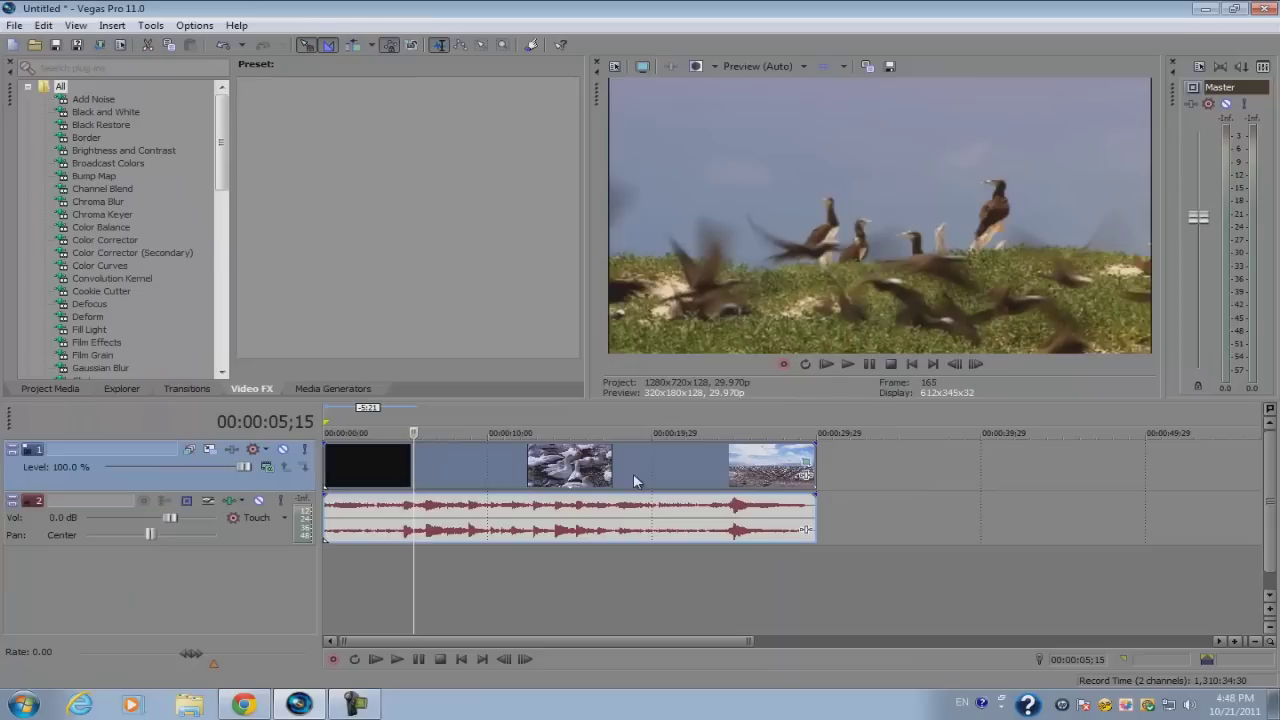
Step: Uncheck Maintain aspect ratio in the Wildlife clip's event properties
right_click(633, 473)
click(670, 466)
click(567, 220)
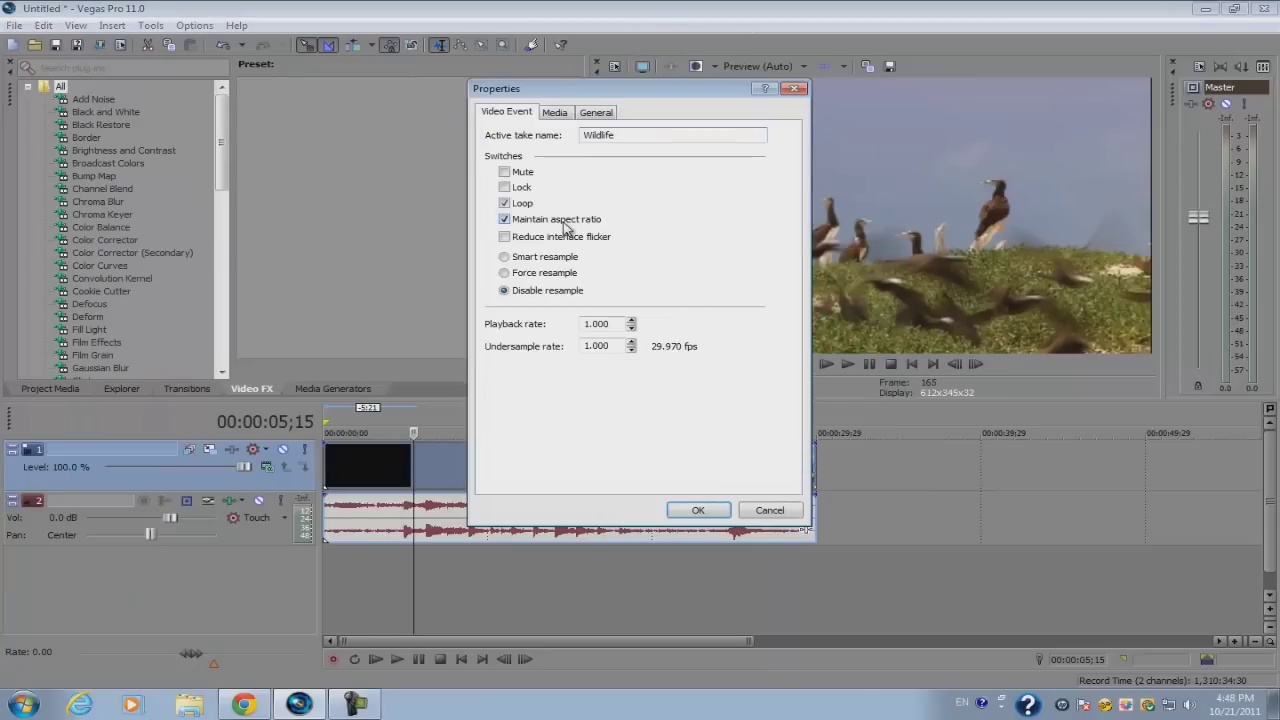
click(698, 511)
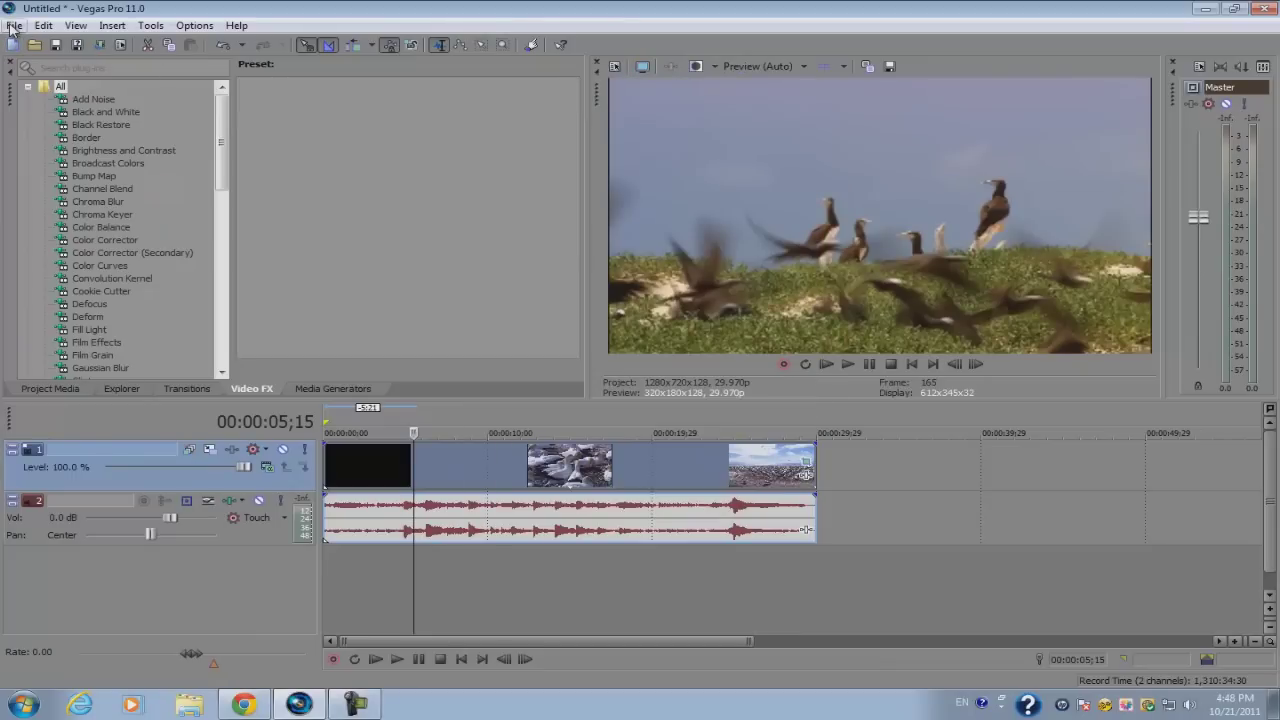
click(14, 25)
Step: In Render As, collapse the Windows Media Video V11 group and expand the Sony AVC/MVC templates
click(48, 139)
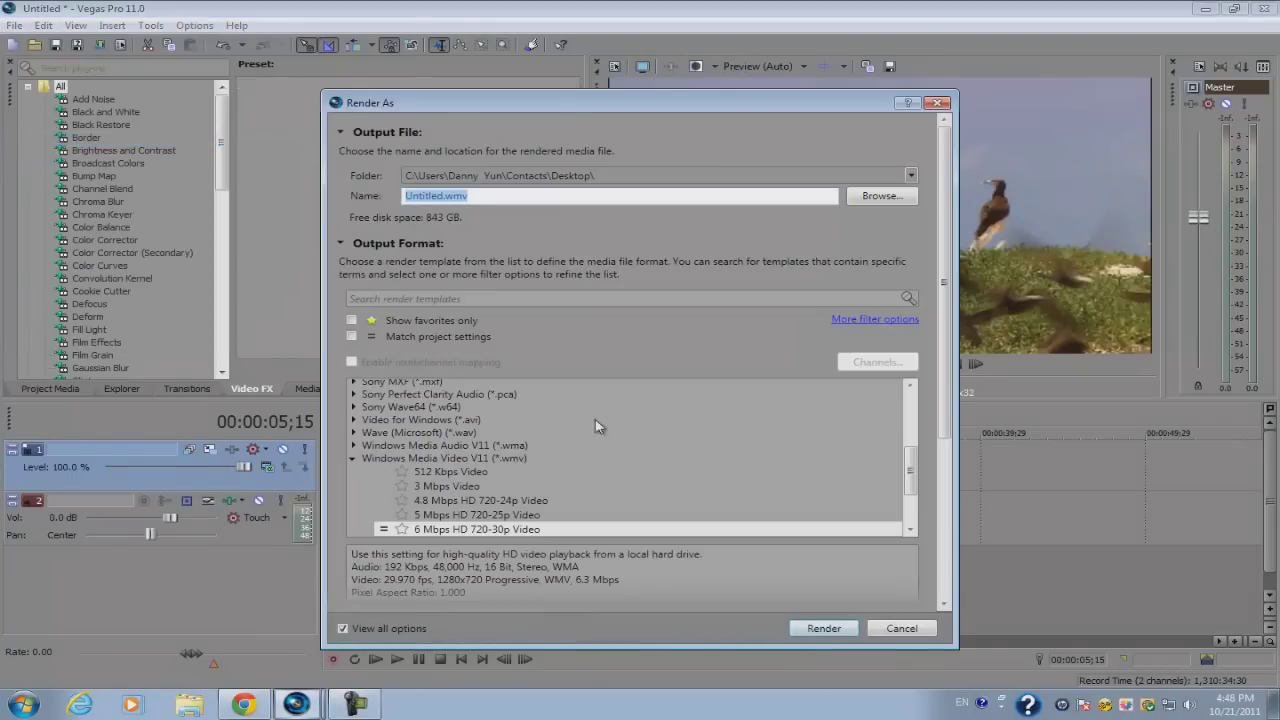
click(352, 459)
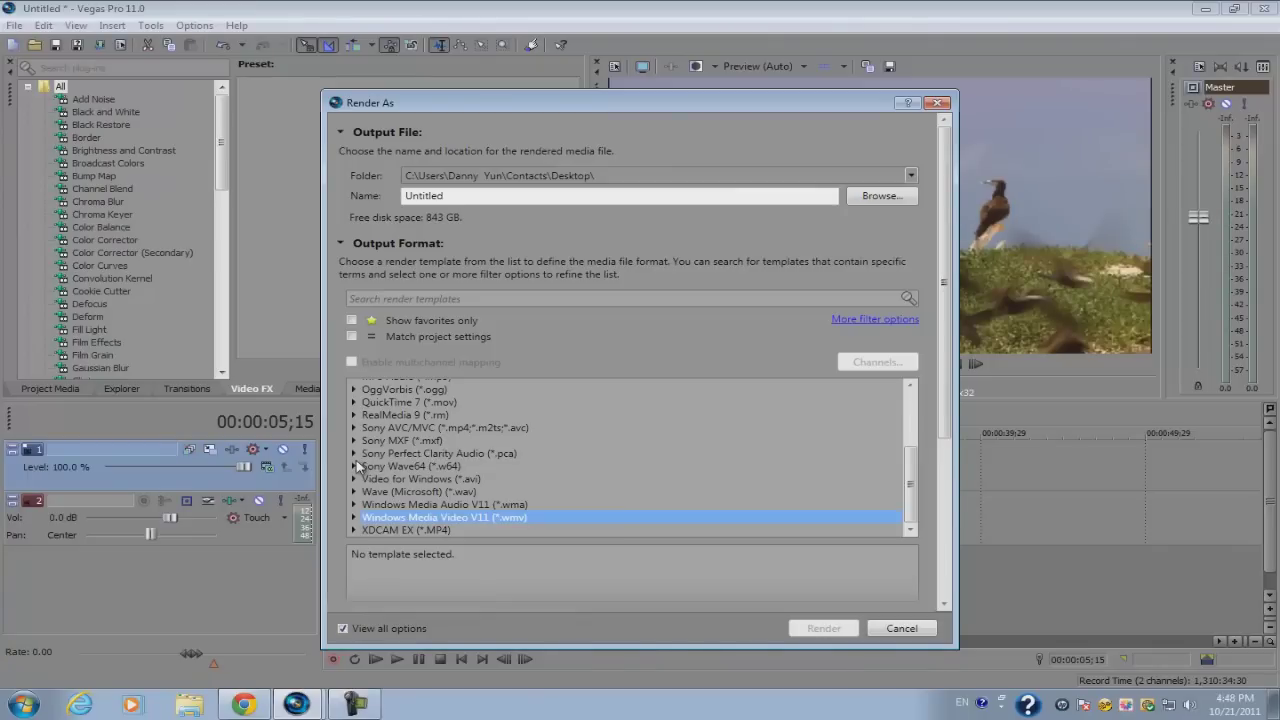
click(383, 429)
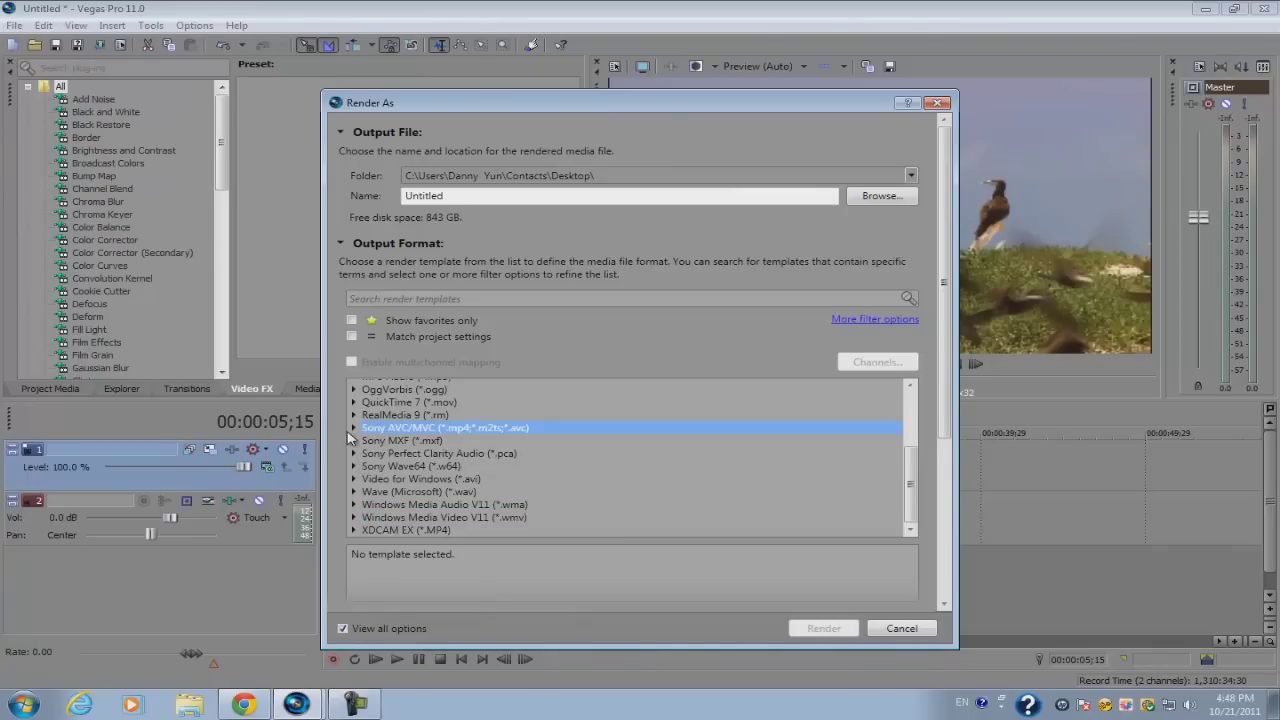
click(452, 517)
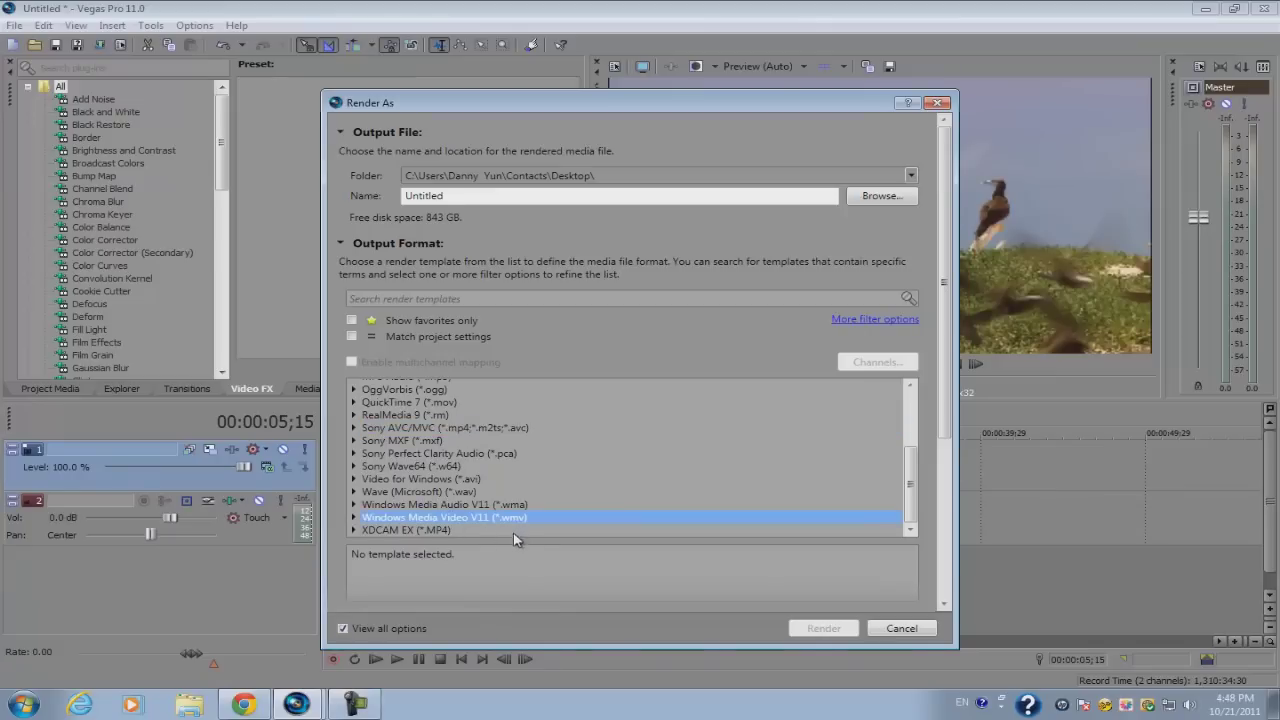
click(502, 430)
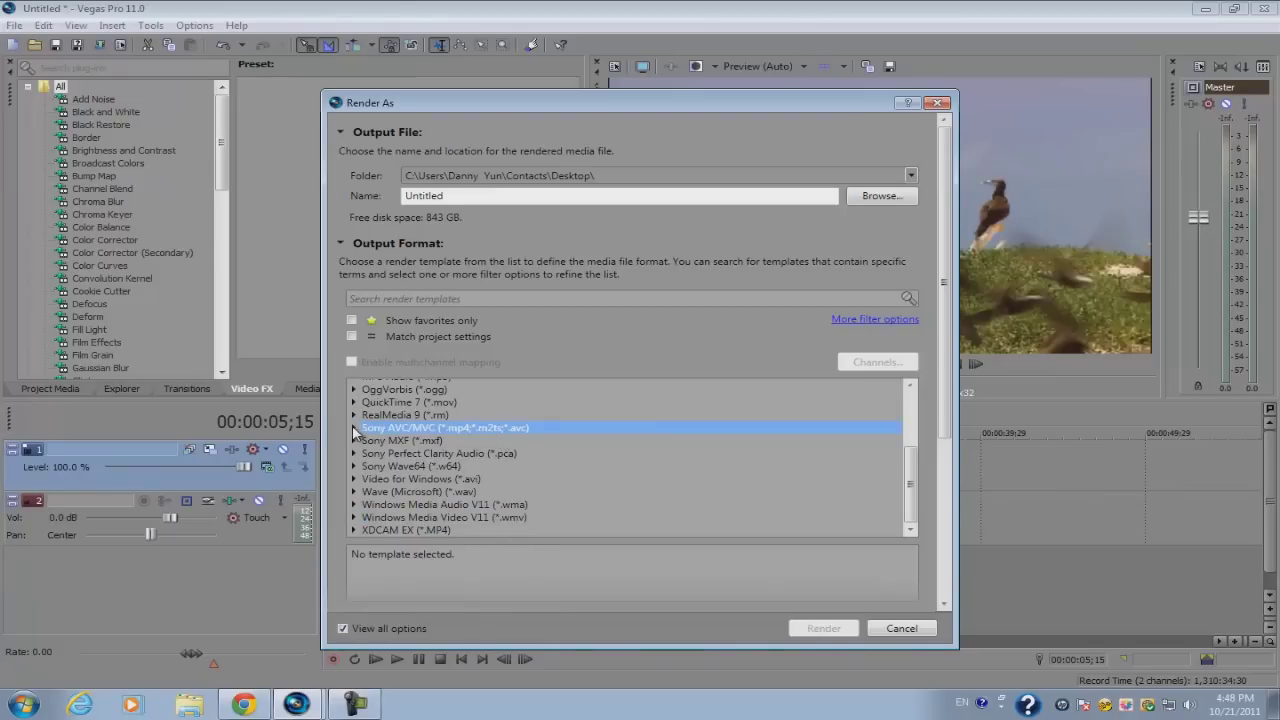
click(354, 430)
scroll(383, 437, down, 5)
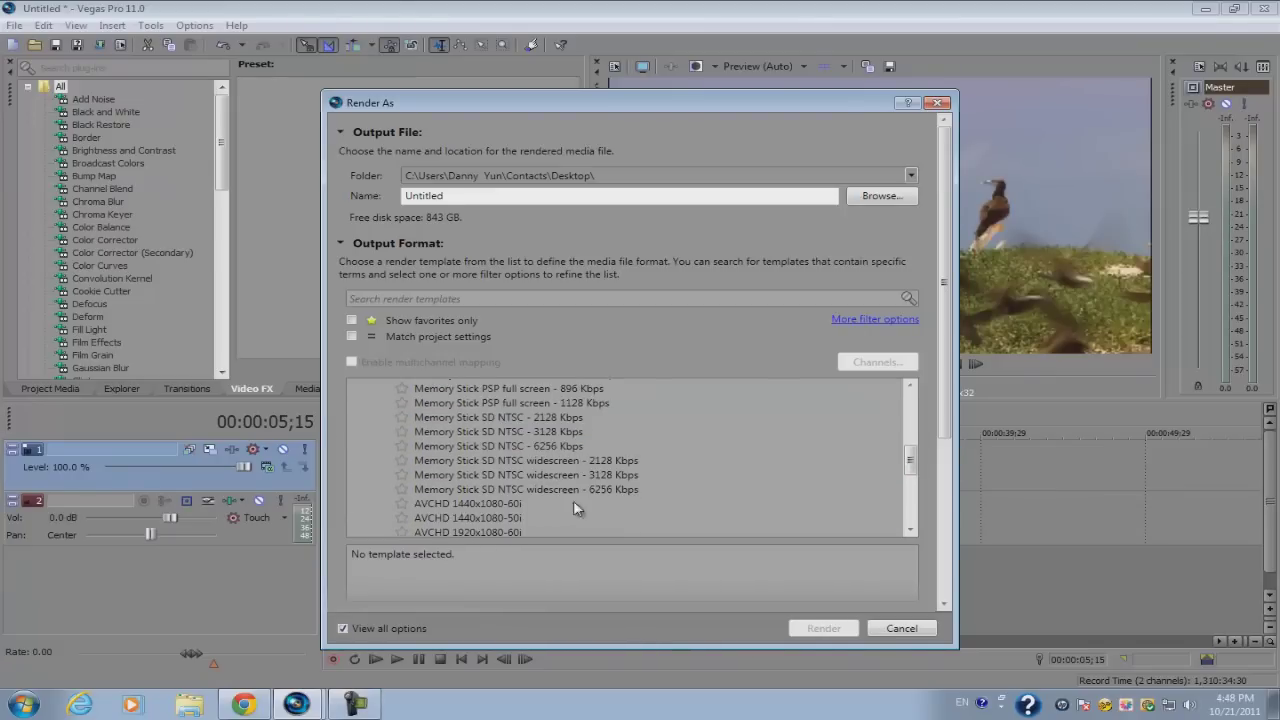
scroll(573, 503, down, 4)
scroll(536, 490, up, 1)
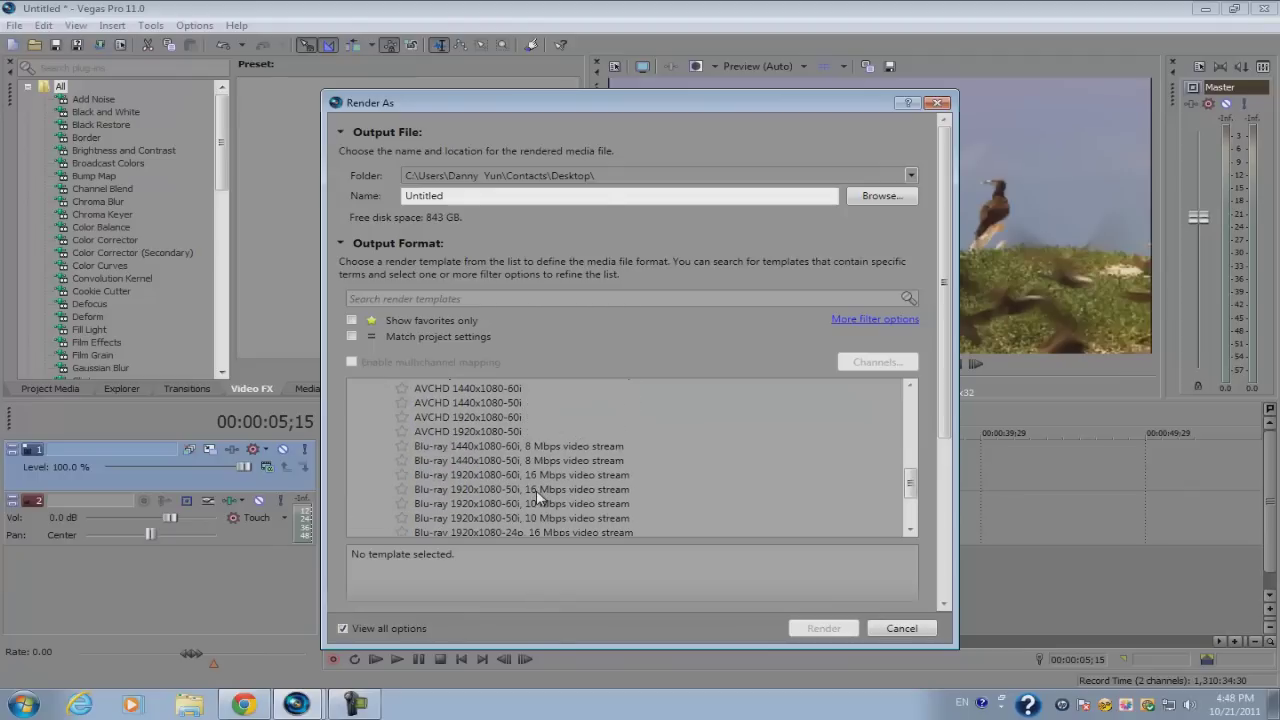
Step: Select Blu-ray 1920x1080-60i 16 Mbps, then switch to the AVCHD 1920x1080-60i template
click(523, 478)
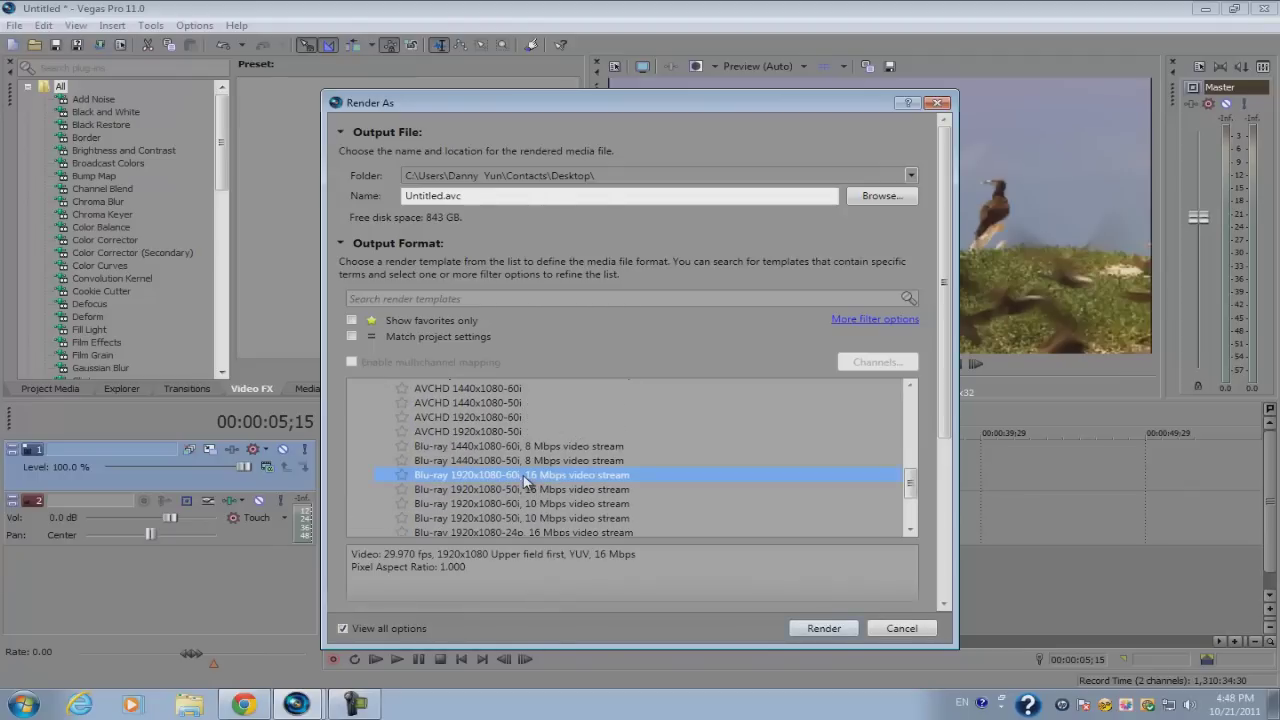
scroll(510, 470, up, 1)
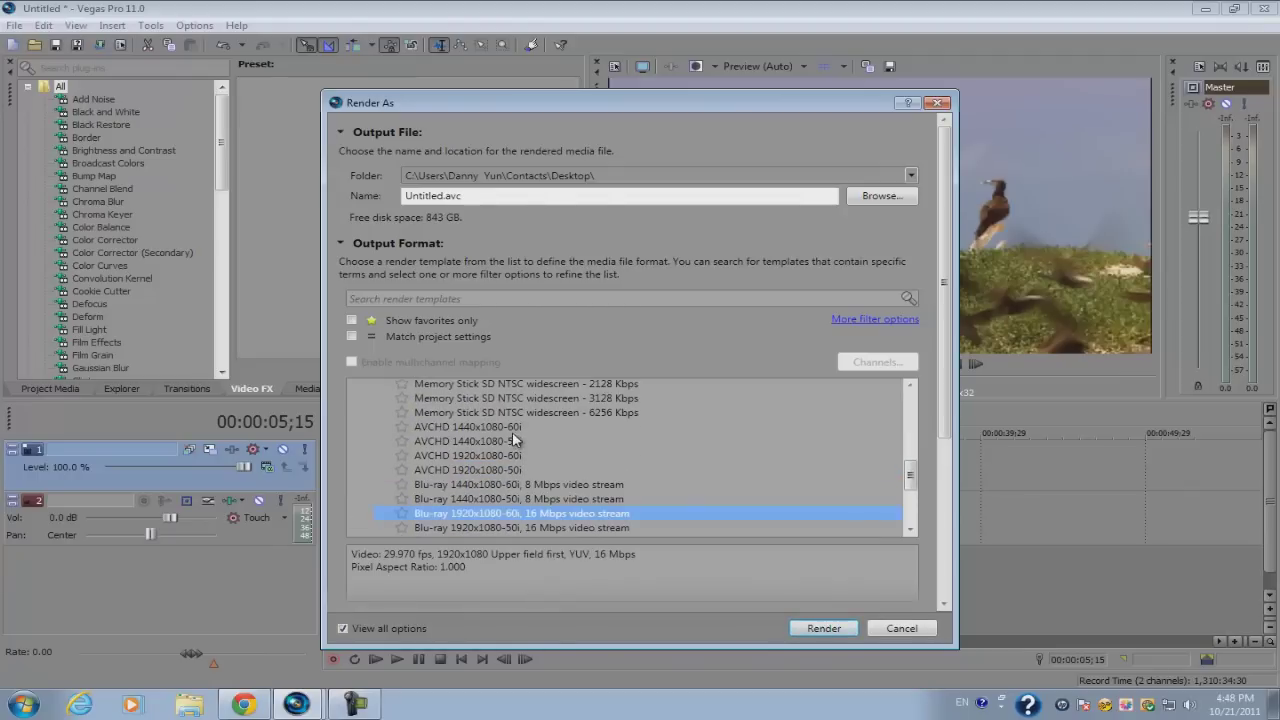
click(484, 457)
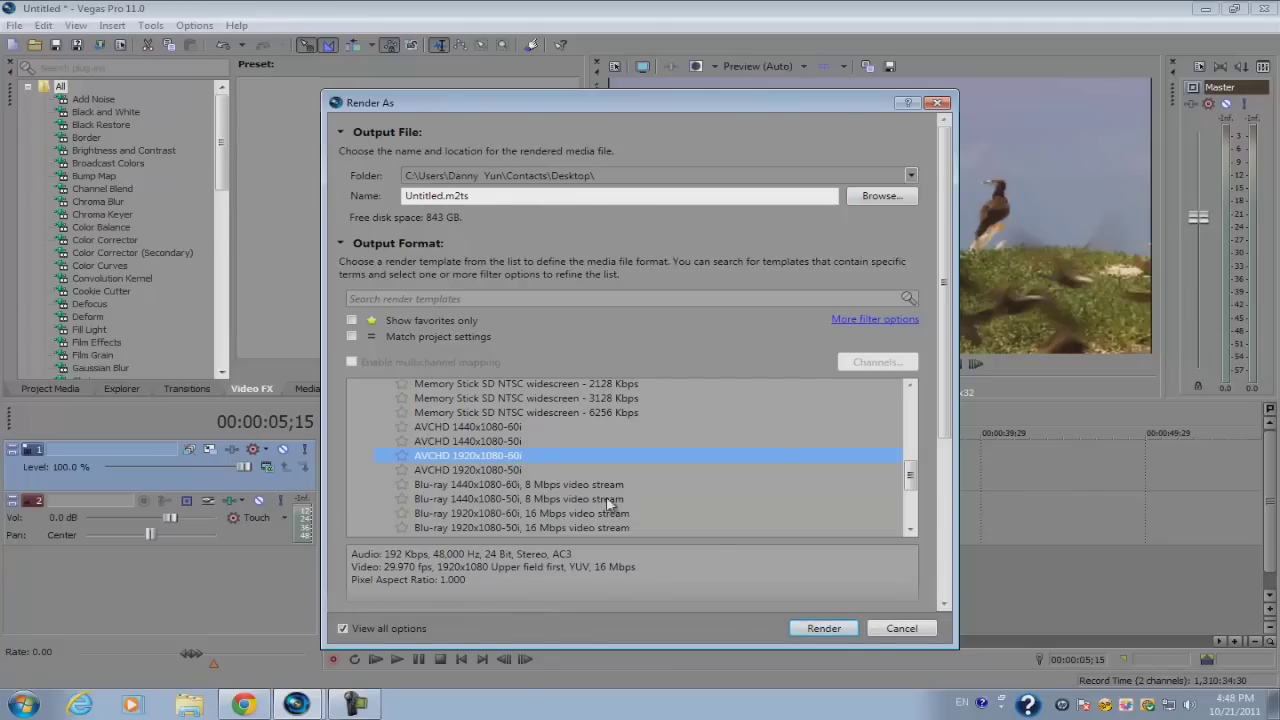
drag(947, 440, 944, 510)
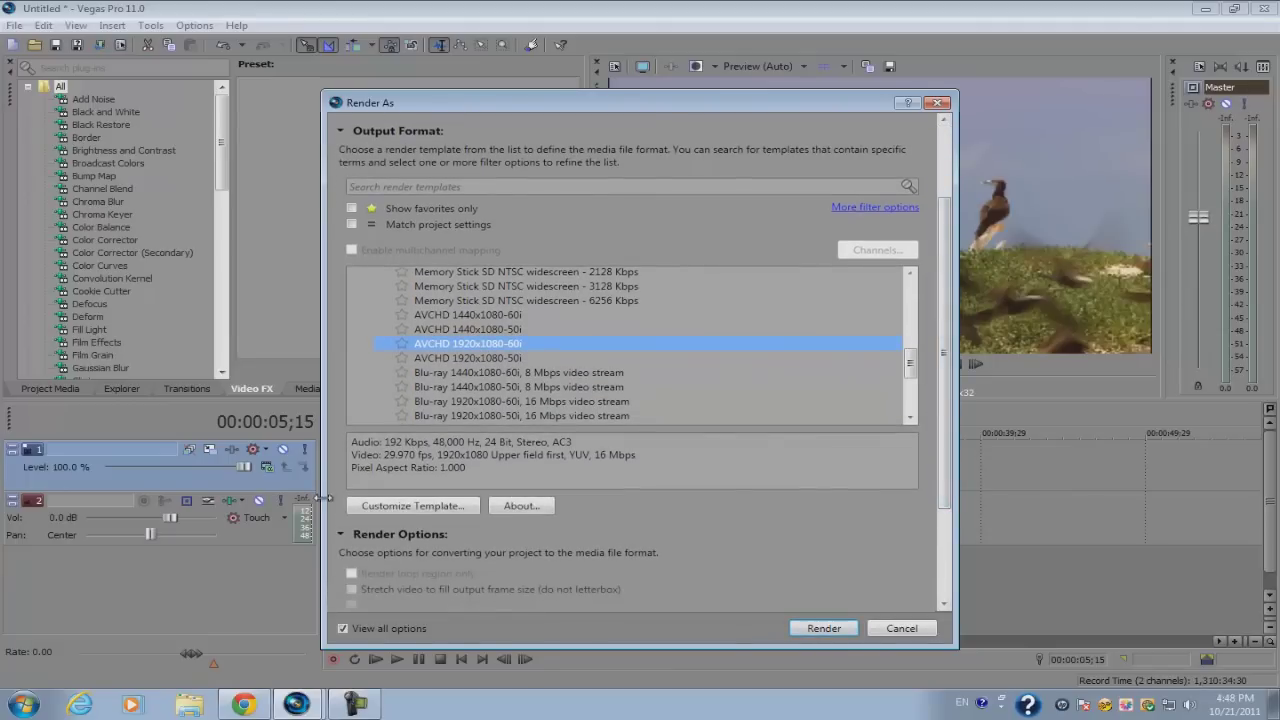
Step: Try a 1440x1080 frame size in the AVCHD template's custom settings, then cancel
click(414, 504)
click(583, 313)
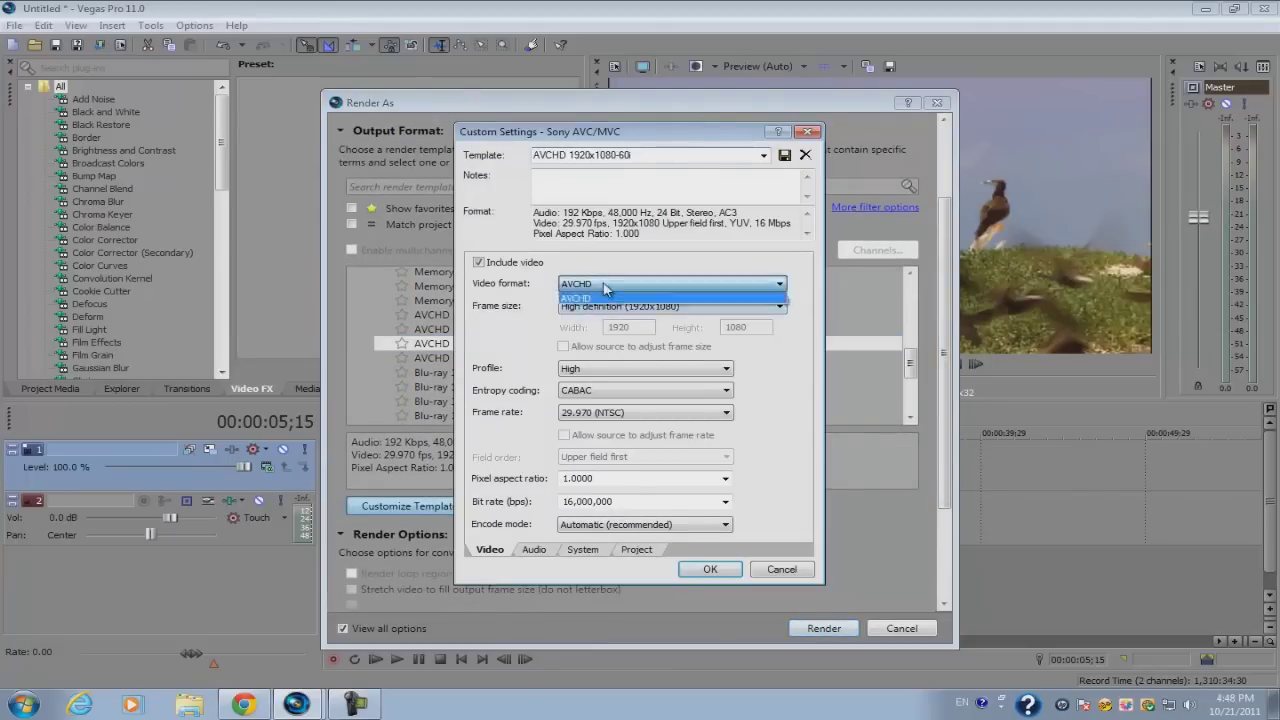
click(626, 310)
click(628, 313)
click(626, 310)
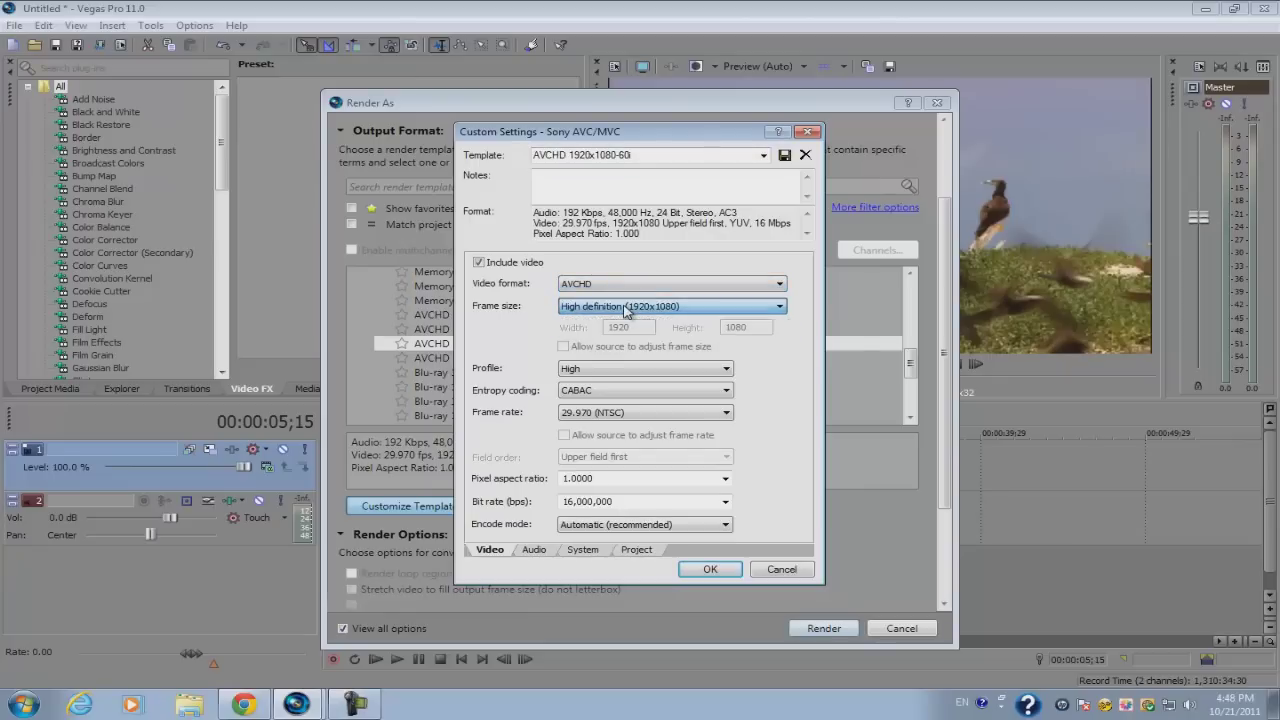
click(628, 311)
click(630, 321)
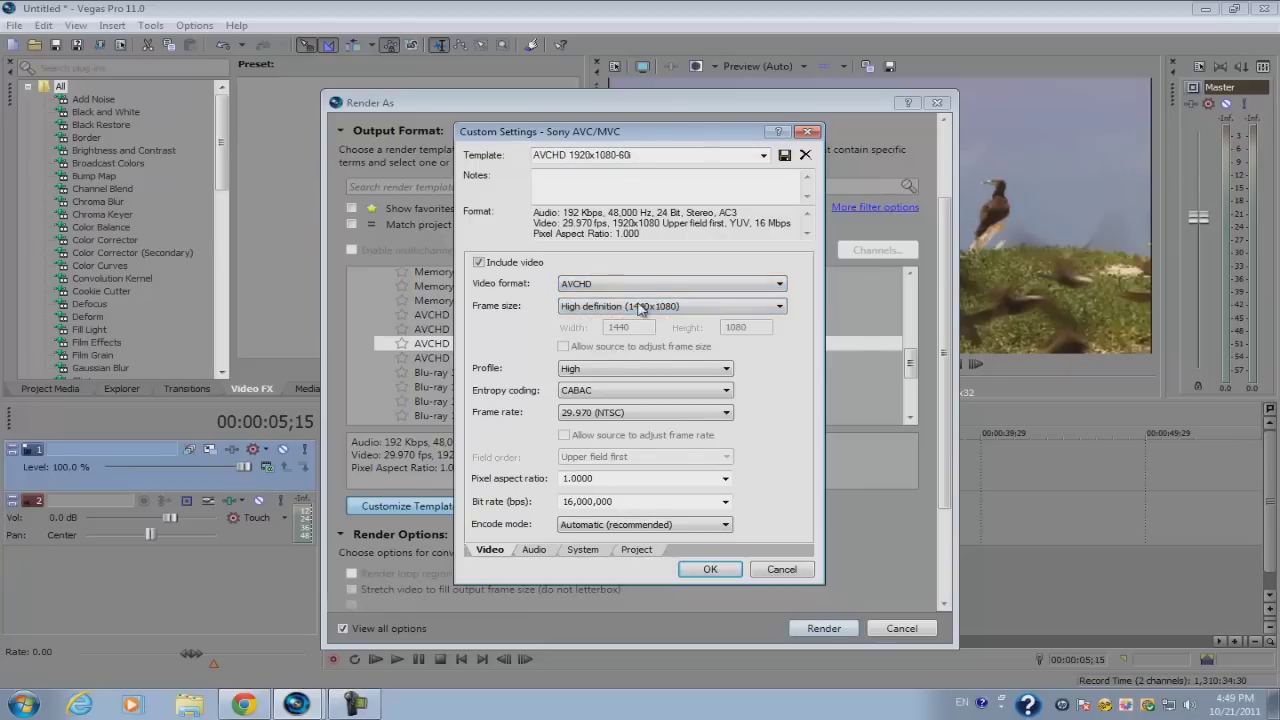
click(651, 284)
click(651, 296)
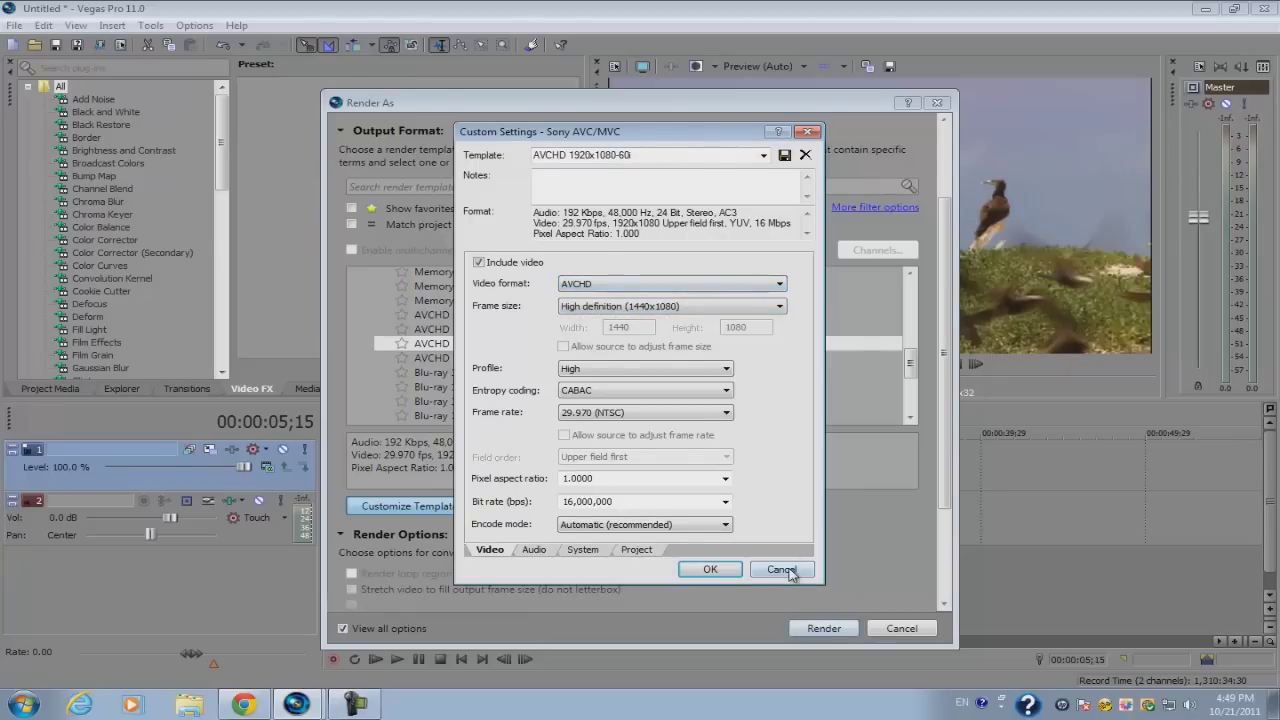
click(782, 569)
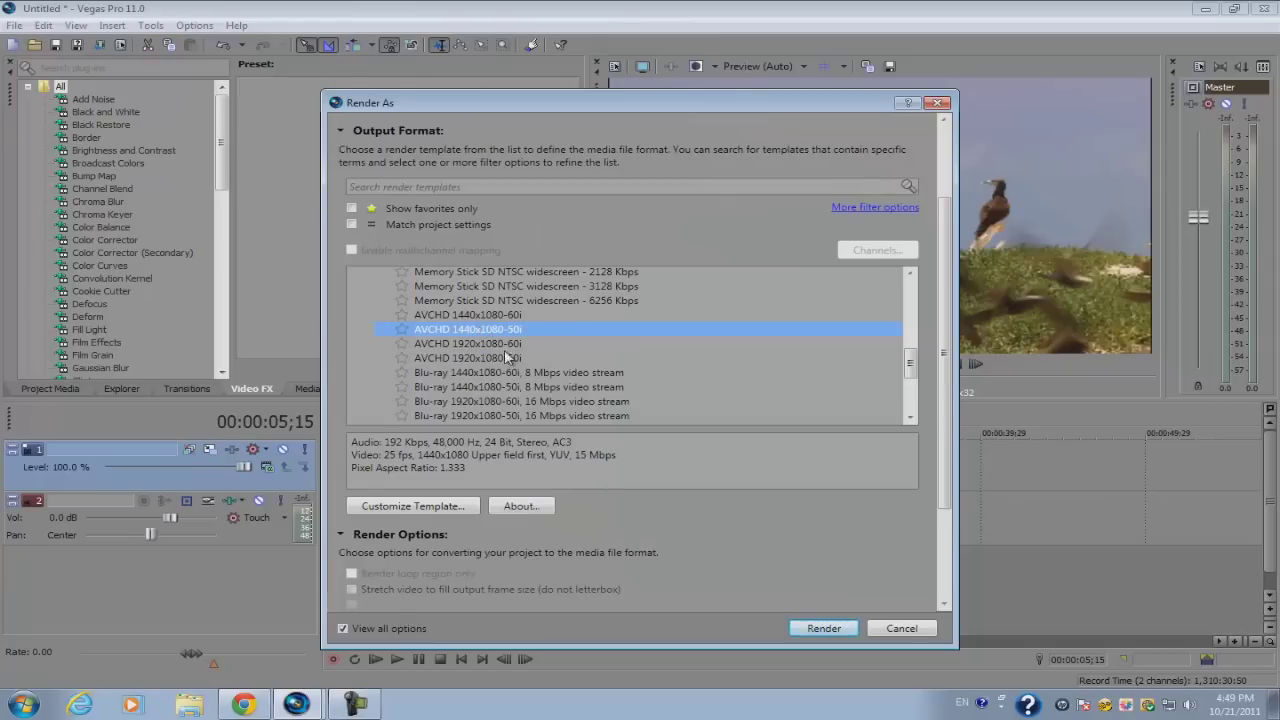
Step: Select Blu-ray 1440x1080-50i 8 Mbps, then Blu-ray 1920x1080-60i 16 Mbps
click(508, 373)
click(483, 400)
scroll(483, 398, down, 2)
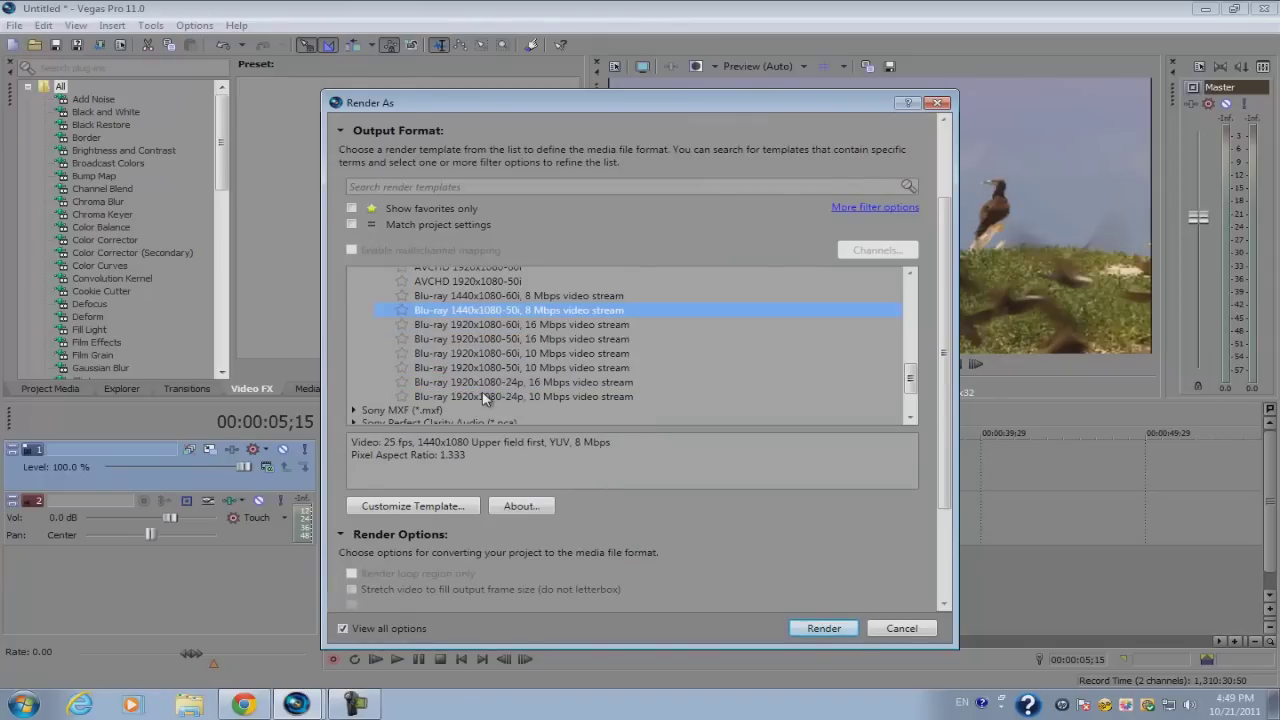
Step: Open custom settings for the Blu-ray 1920x1080-60i 10 Mbps template, keeping AVC format
click(515, 355)
click(447, 512)
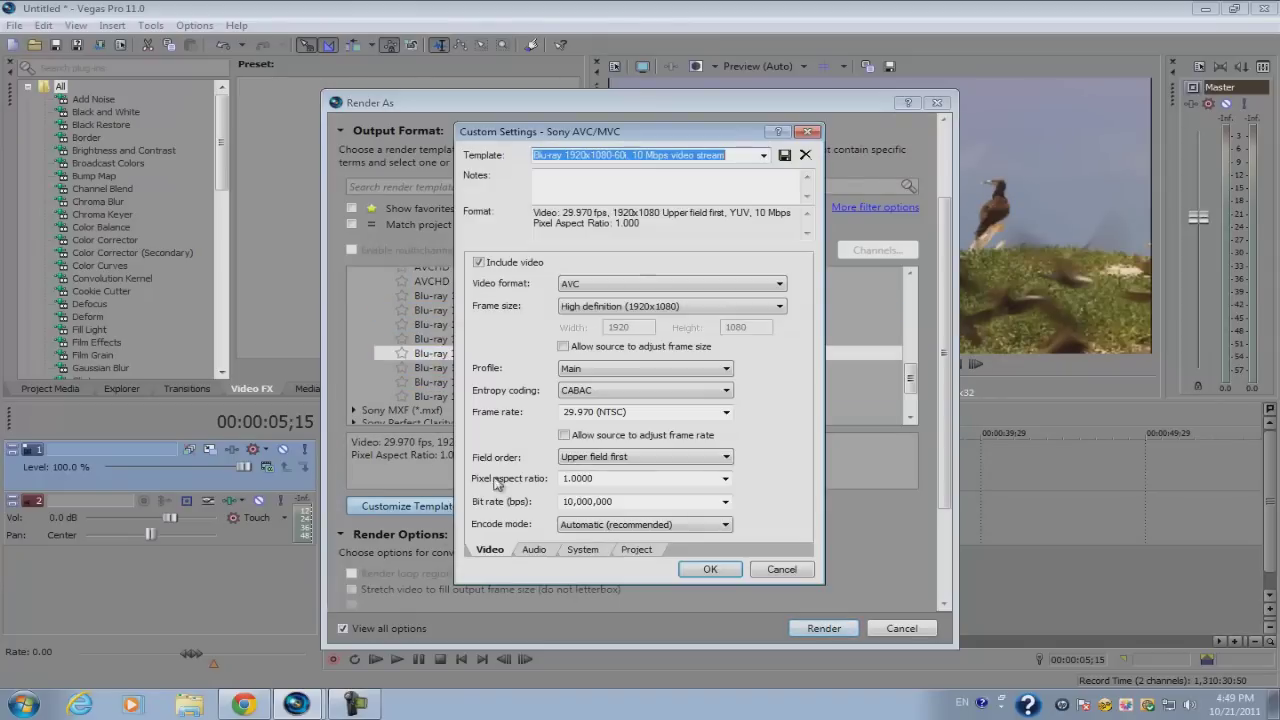
click(624, 285)
click(623, 285)
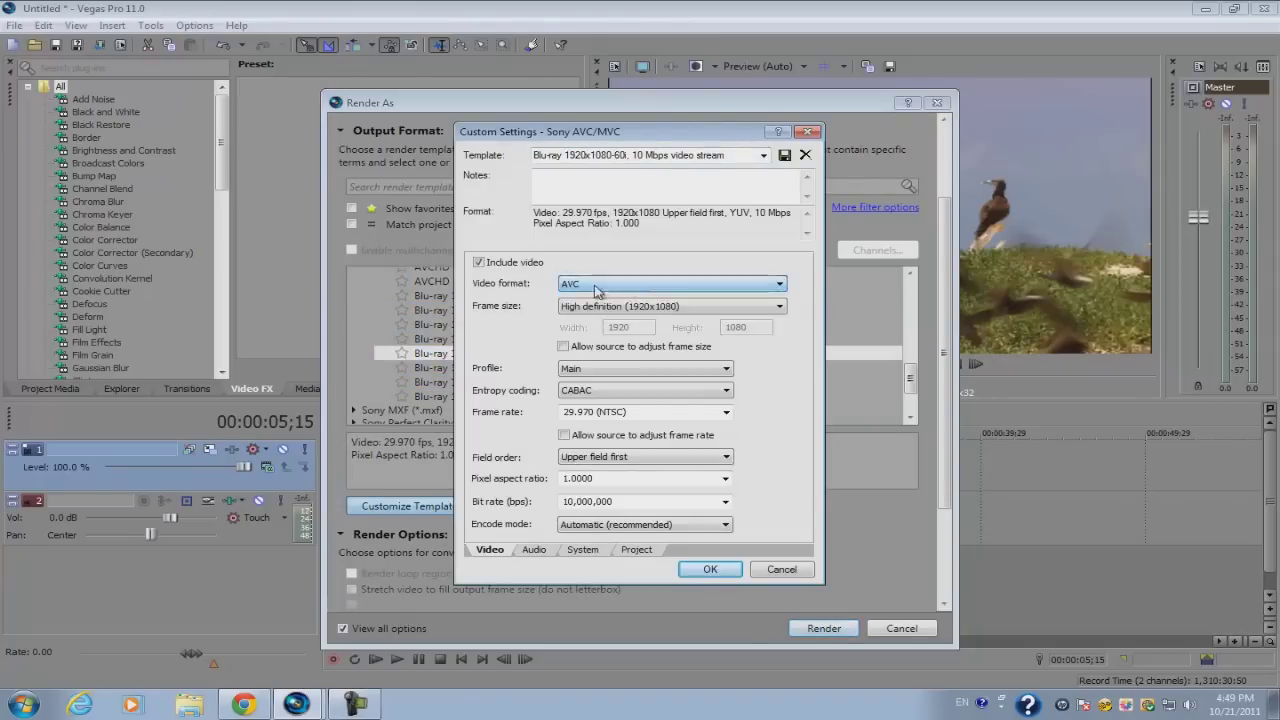
click(625, 285)
click(627, 286)
Step: Set 1280x720 frame size with source adjustment, progressive field order, and bit rate 8,000,000
click(635, 306)
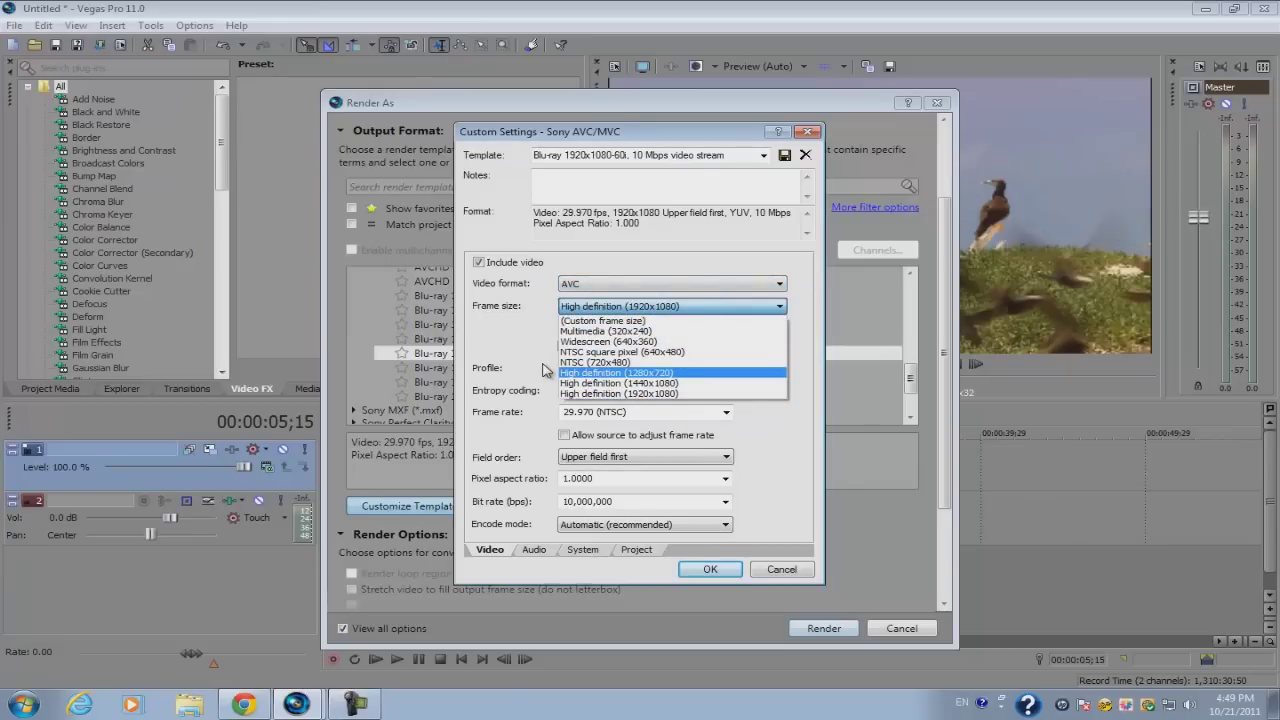
click(641, 374)
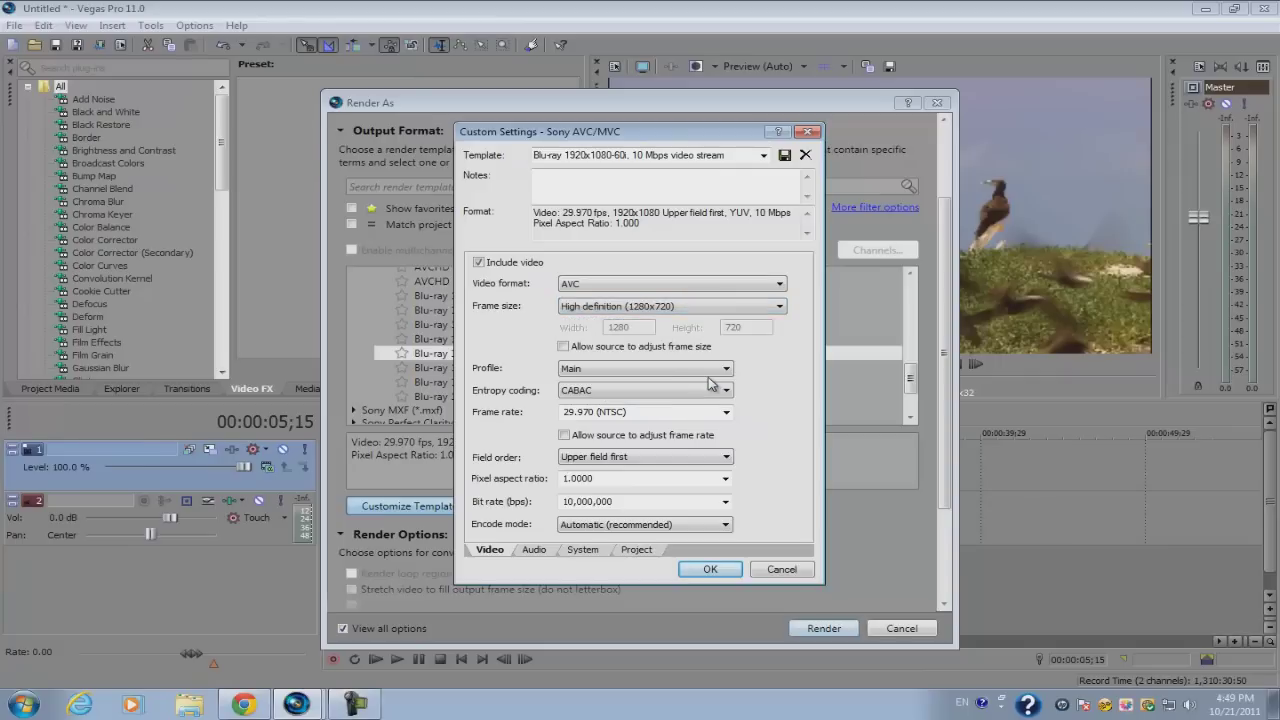
click(694, 349)
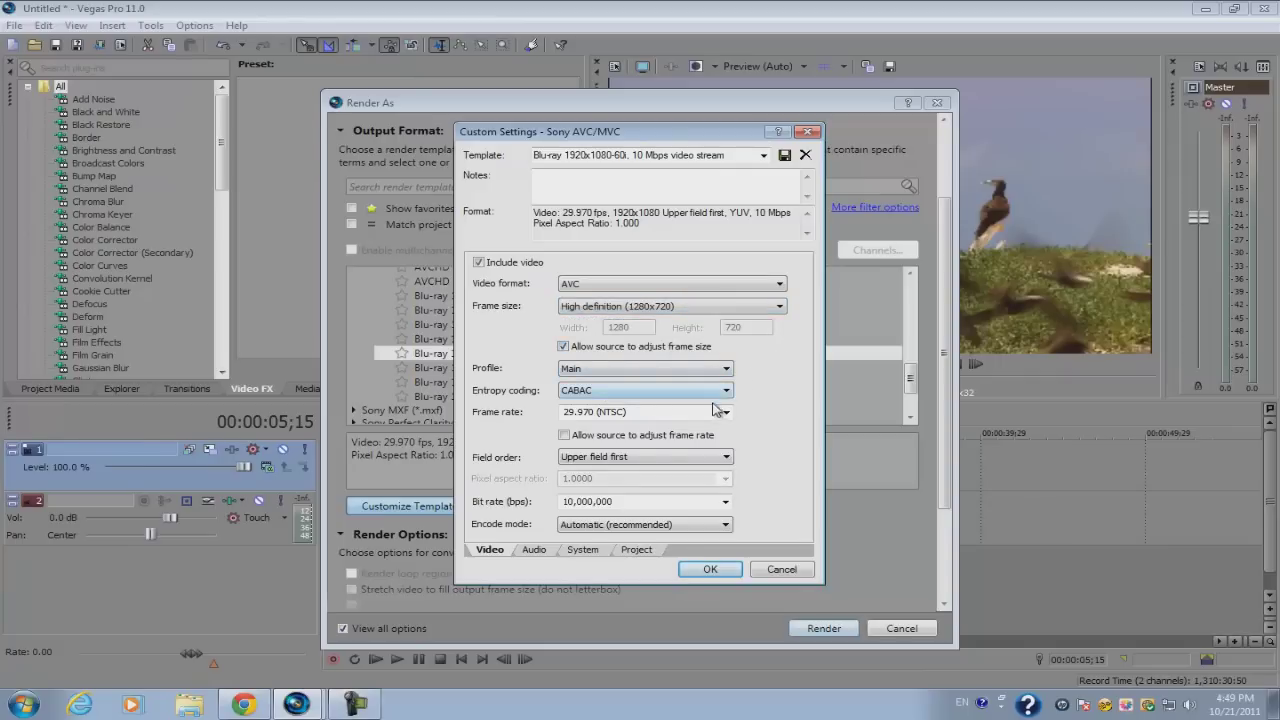
click(726, 457)
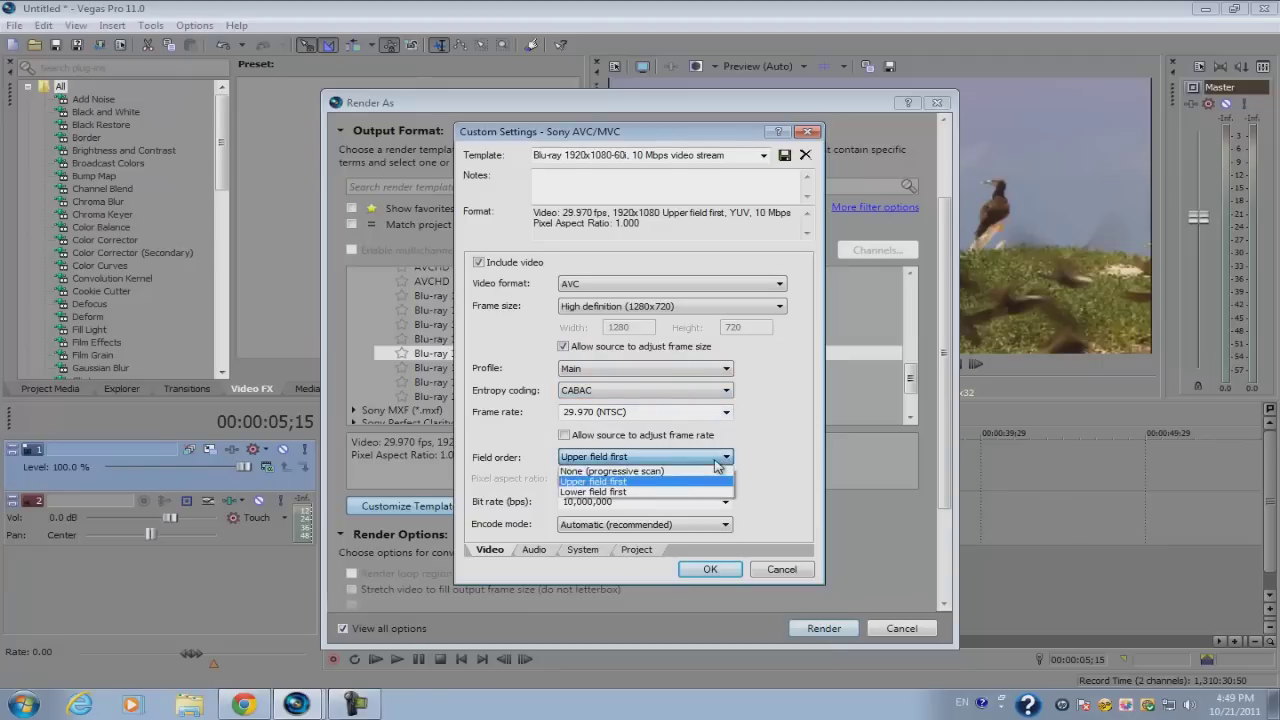
click(632, 472)
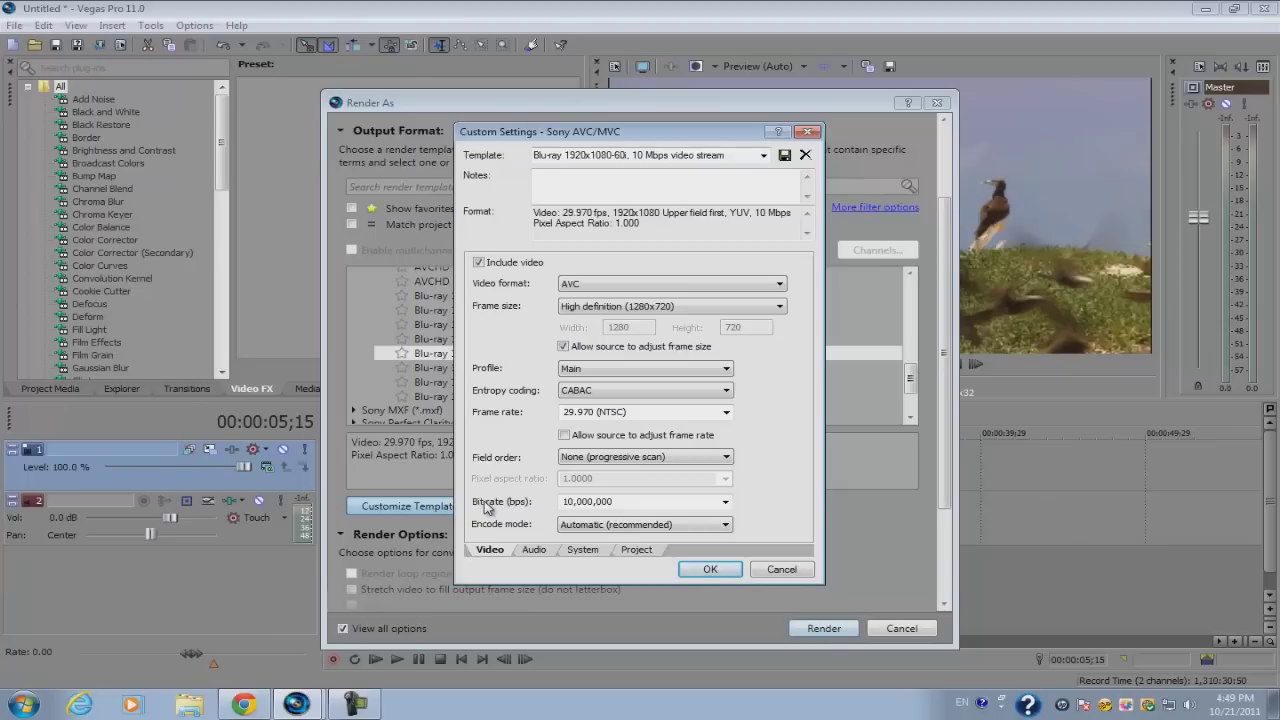
click(726, 502)
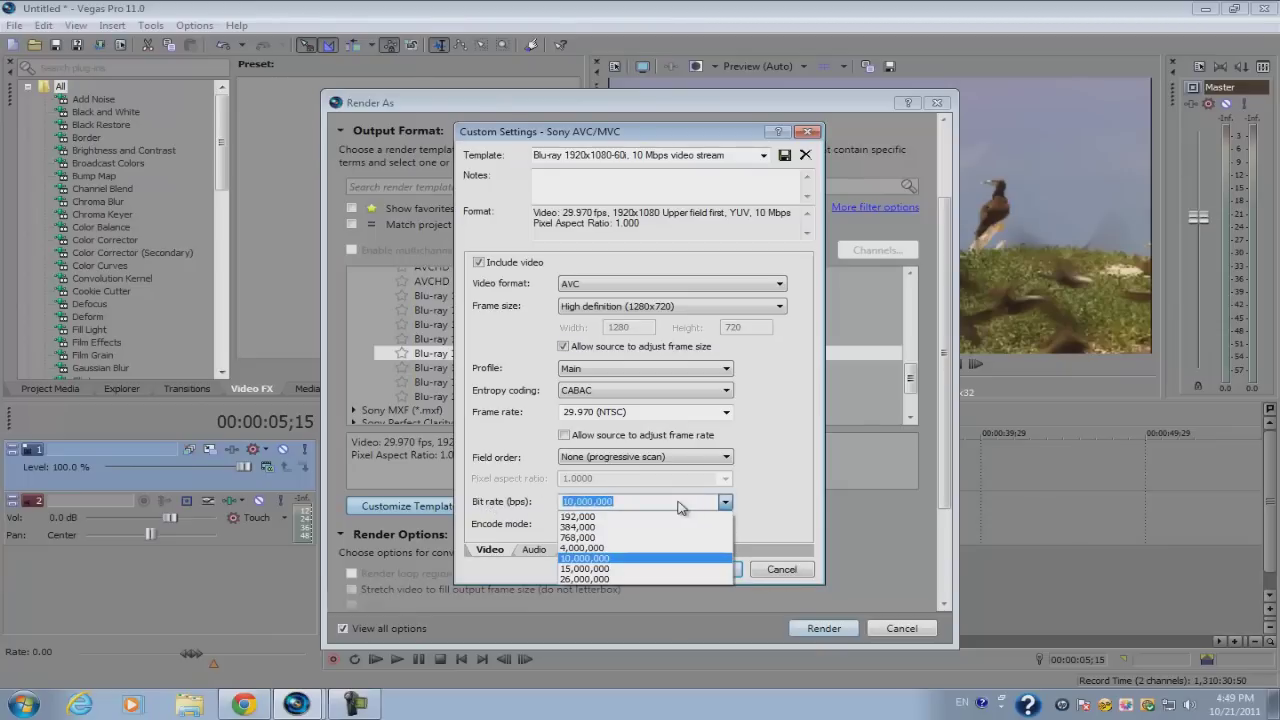
click(637, 505)
click(566, 501)
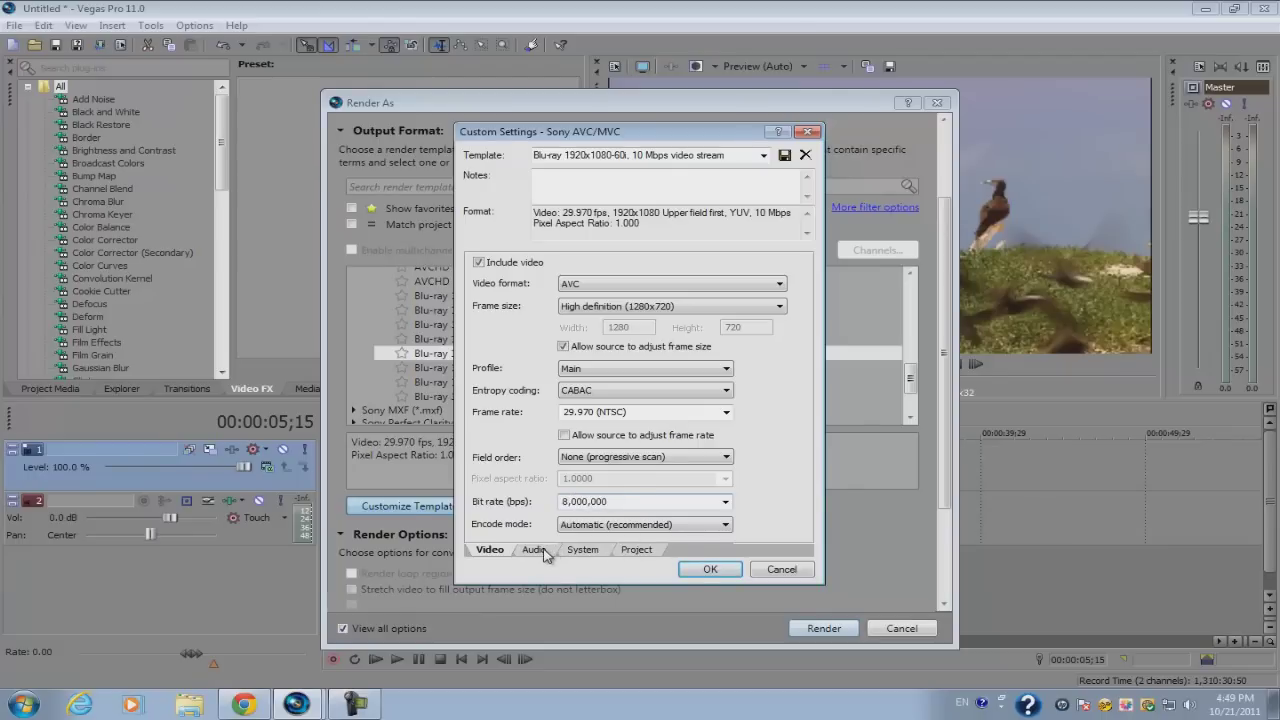
Step: Keep automatic encode mode and set the output file format to MP4
click(593, 529)
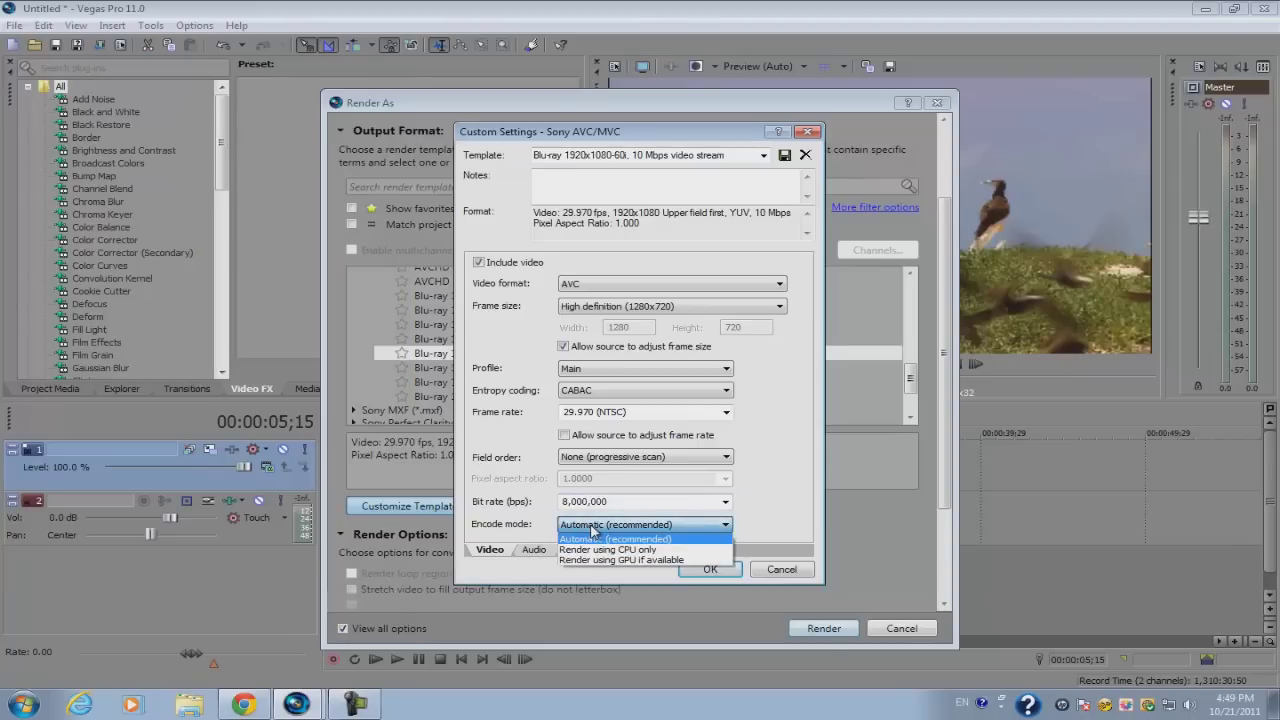
click(535, 550)
click(535, 550)
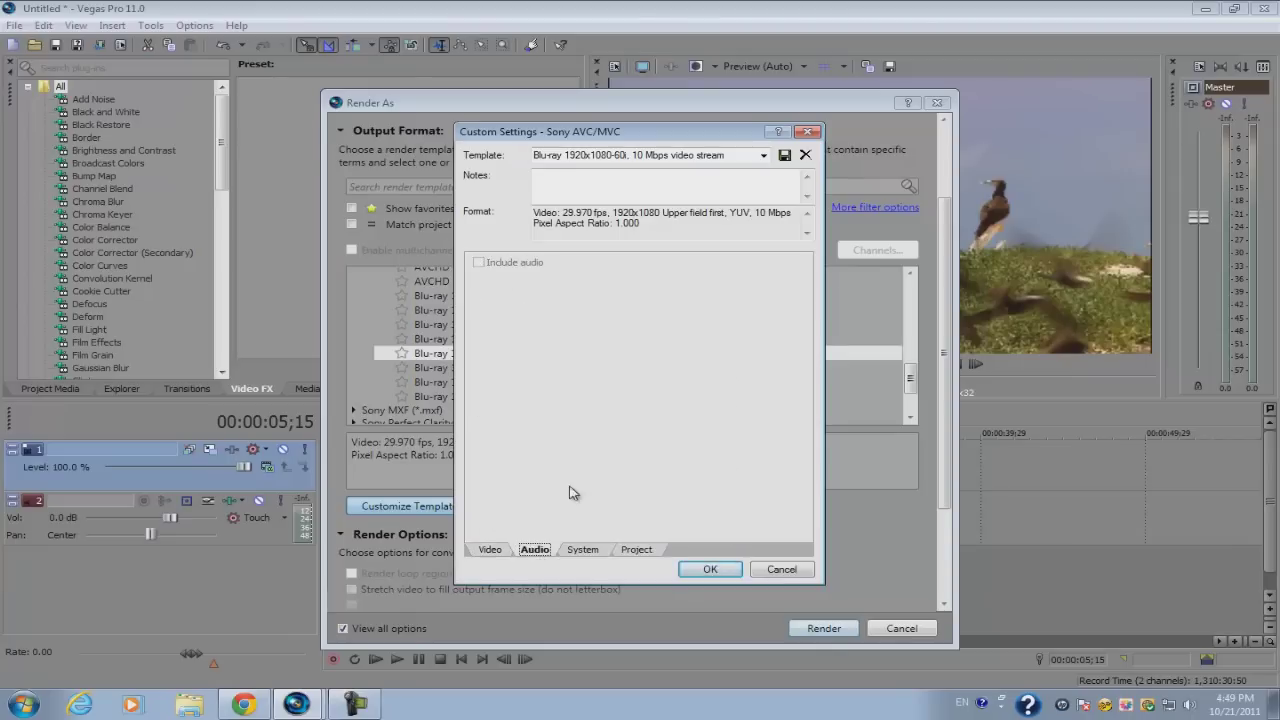
click(574, 552)
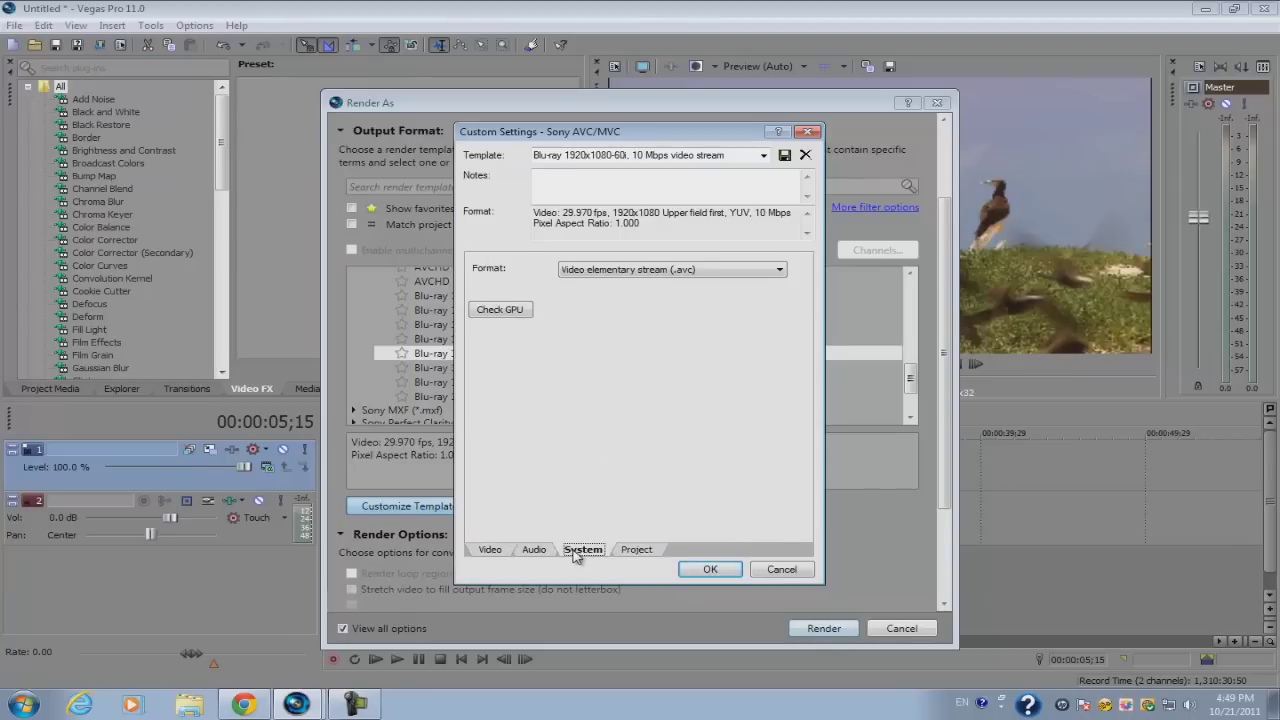
click(536, 552)
click(586, 552)
click(641, 272)
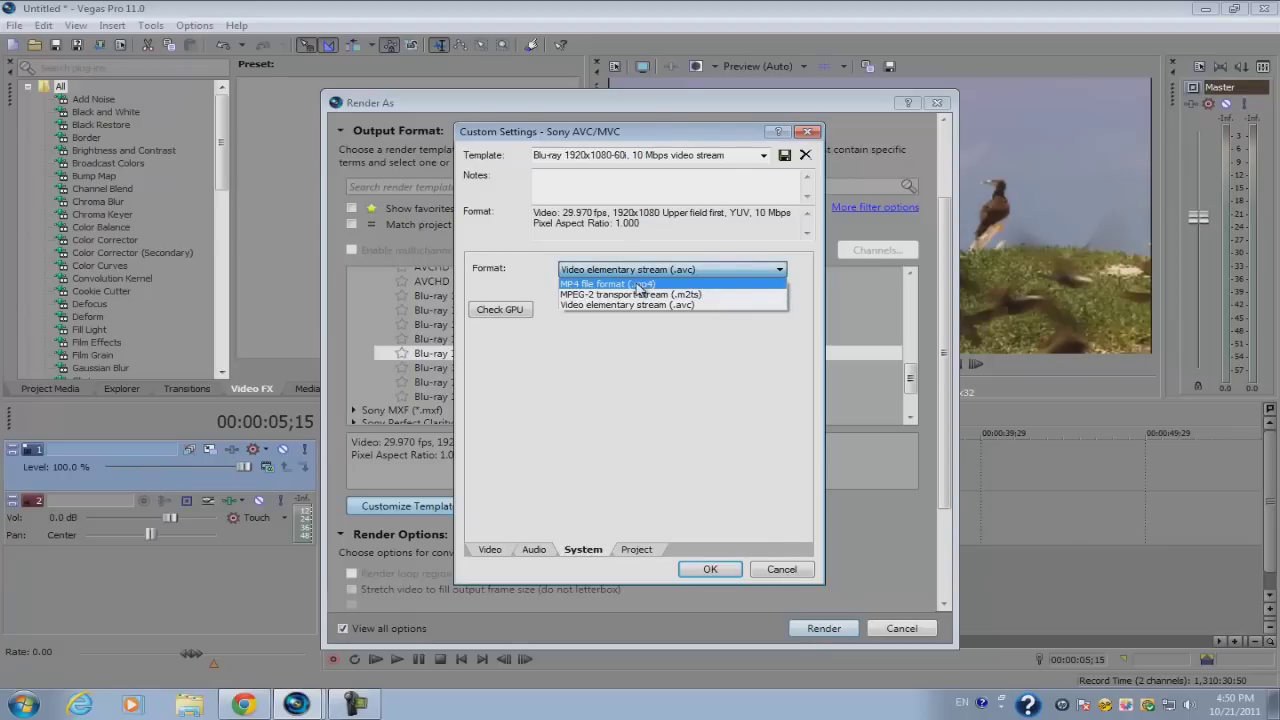
click(639, 285)
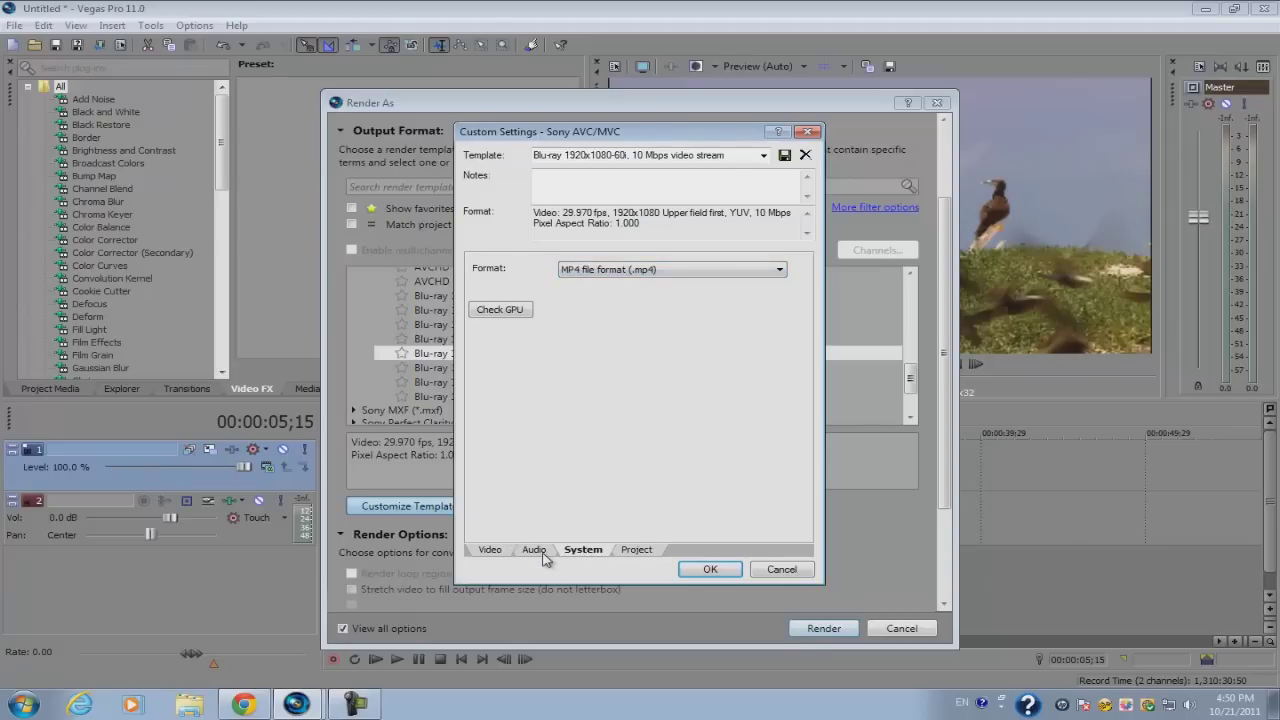
Step: Include audio at 128,000 bps, set Best video rendering quality, and confirm the template
click(541, 552)
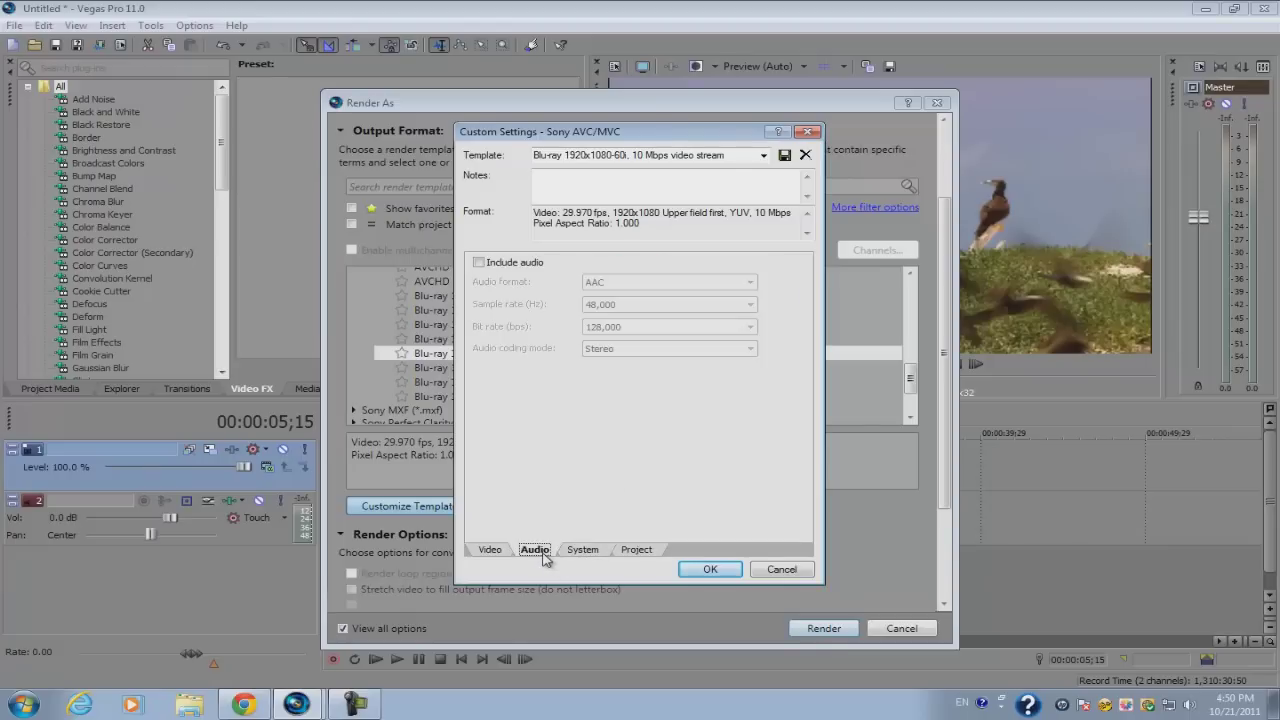
click(480, 264)
click(677, 330)
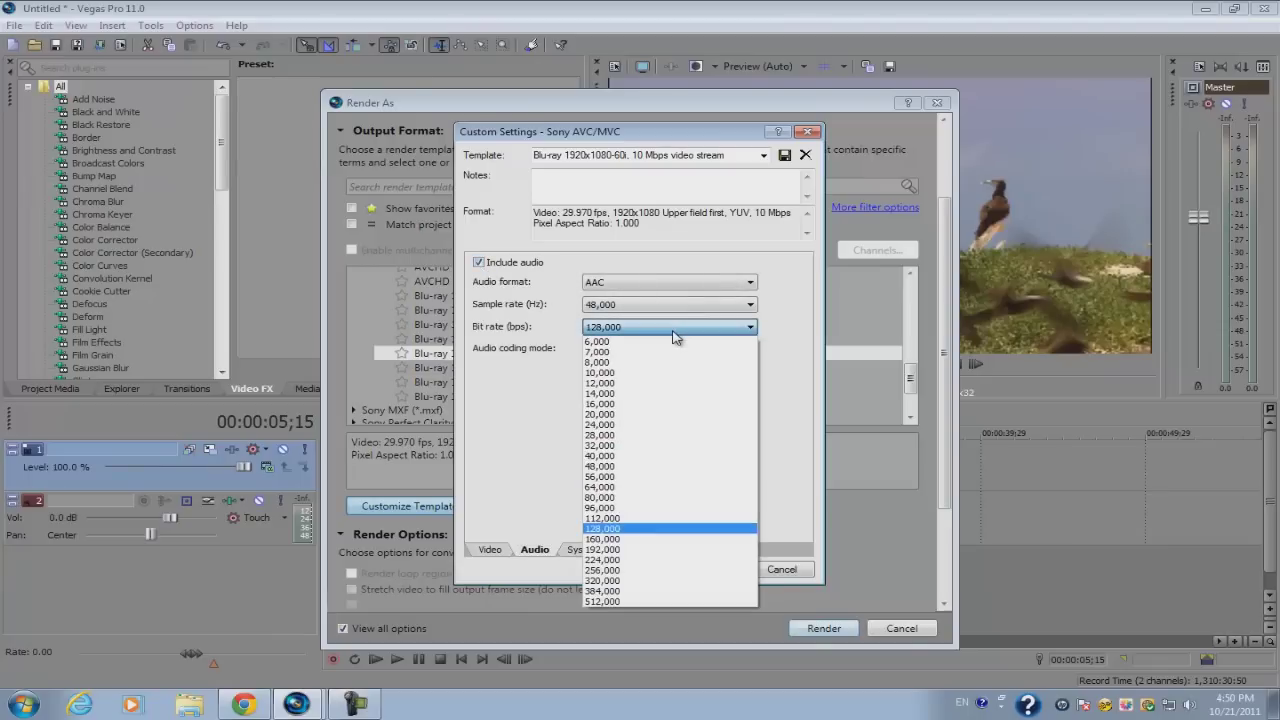
click(610, 527)
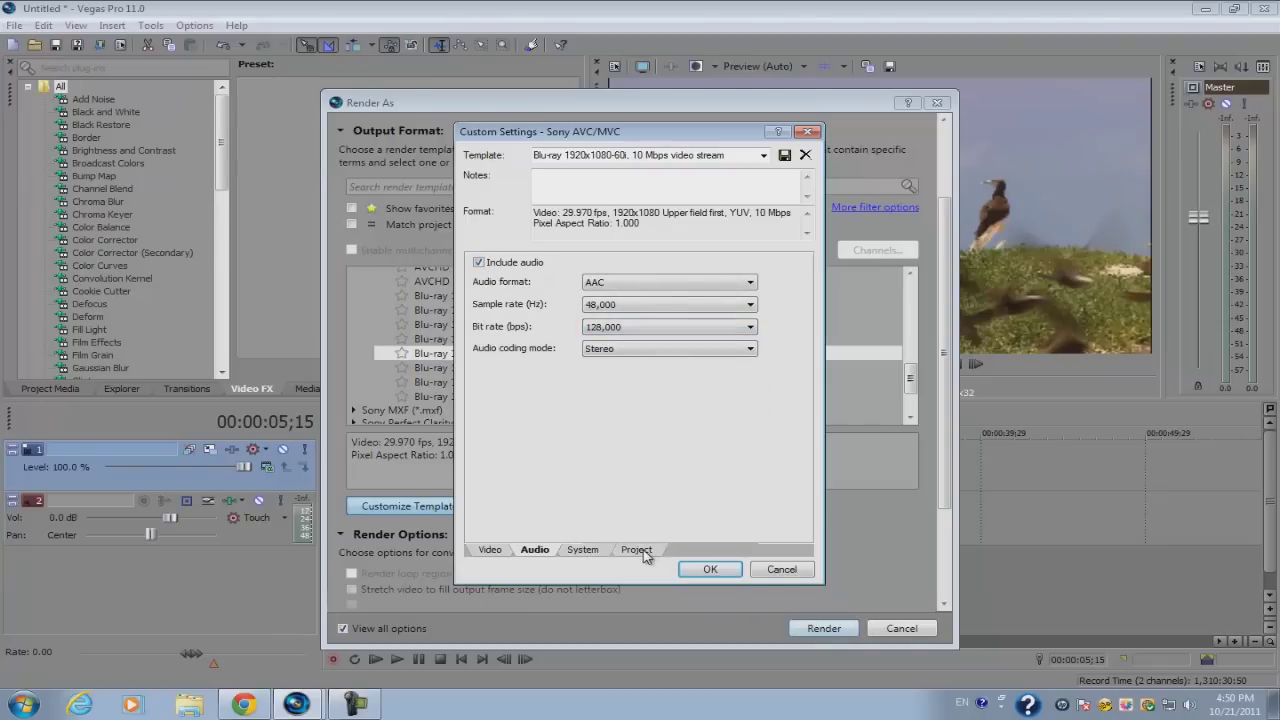
click(637, 550)
click(716, 272)
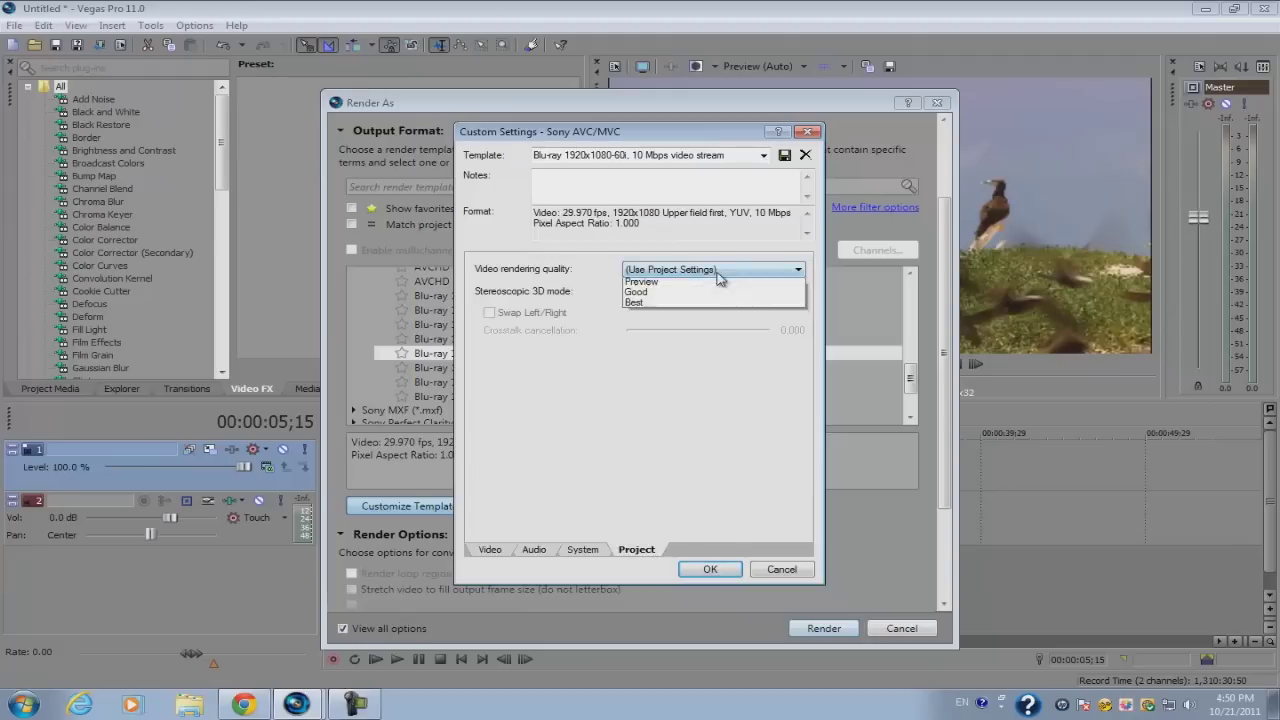
click(690, 325)
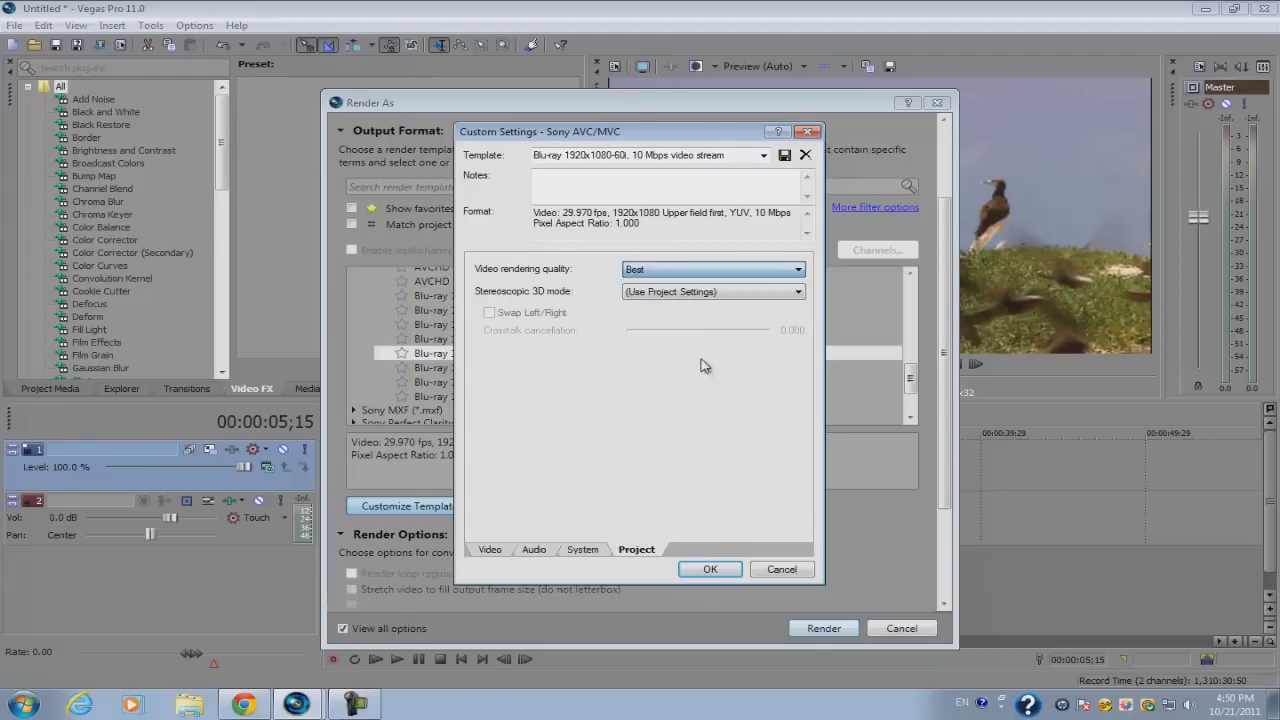
click(710, 570)
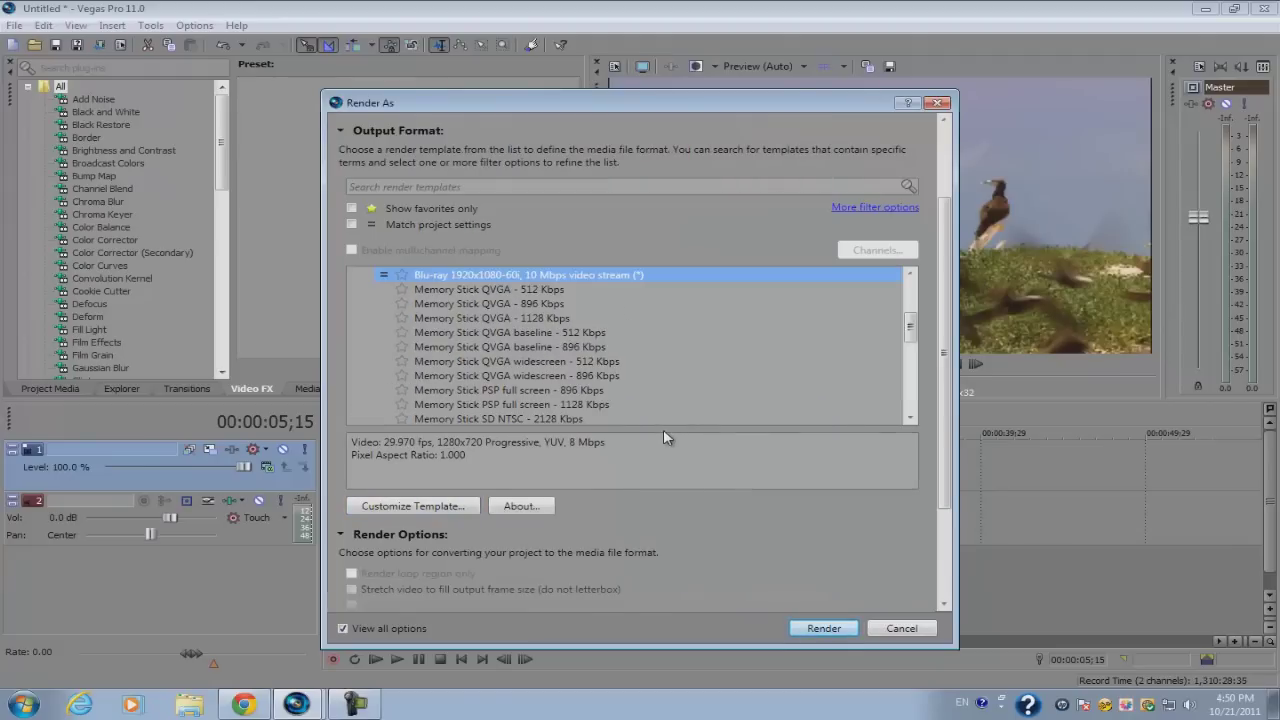
Step: Collapse Sony AVC/MVC and pick the Windows Media Video V11 4.8 Mbps HD 720-24p Video template
scroll(548, 376, up, 2)
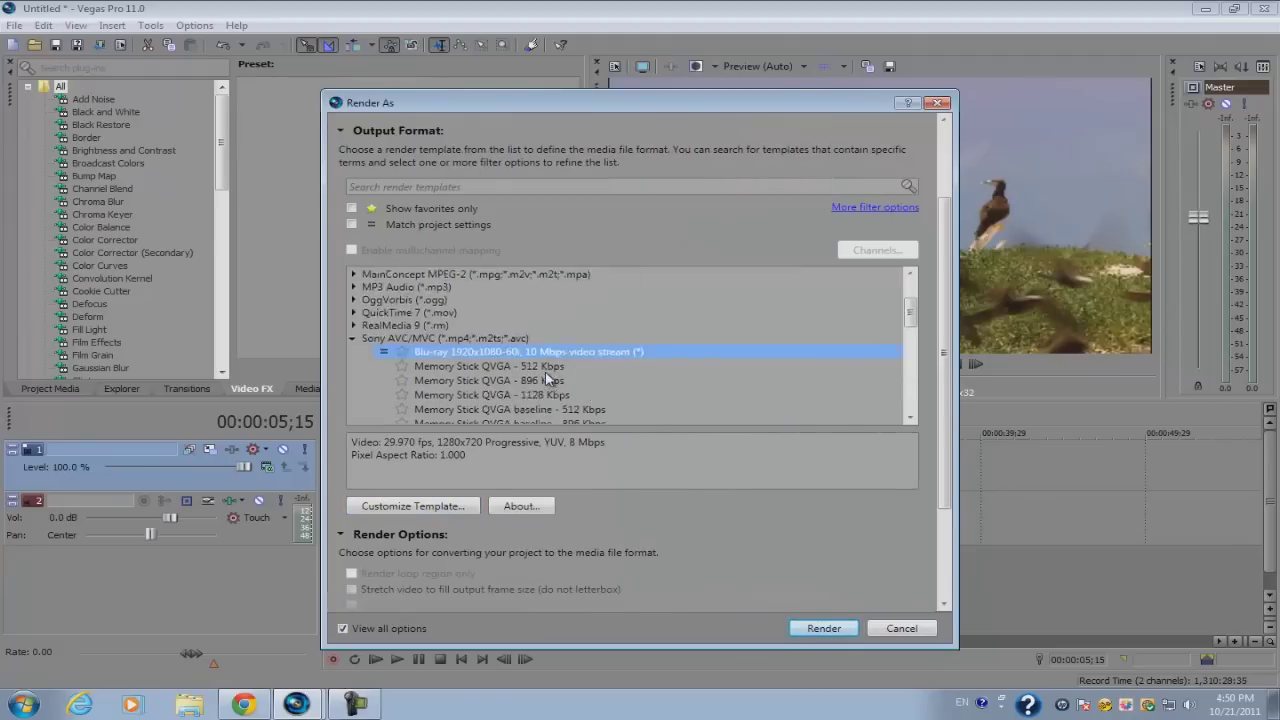
click(354, 340)
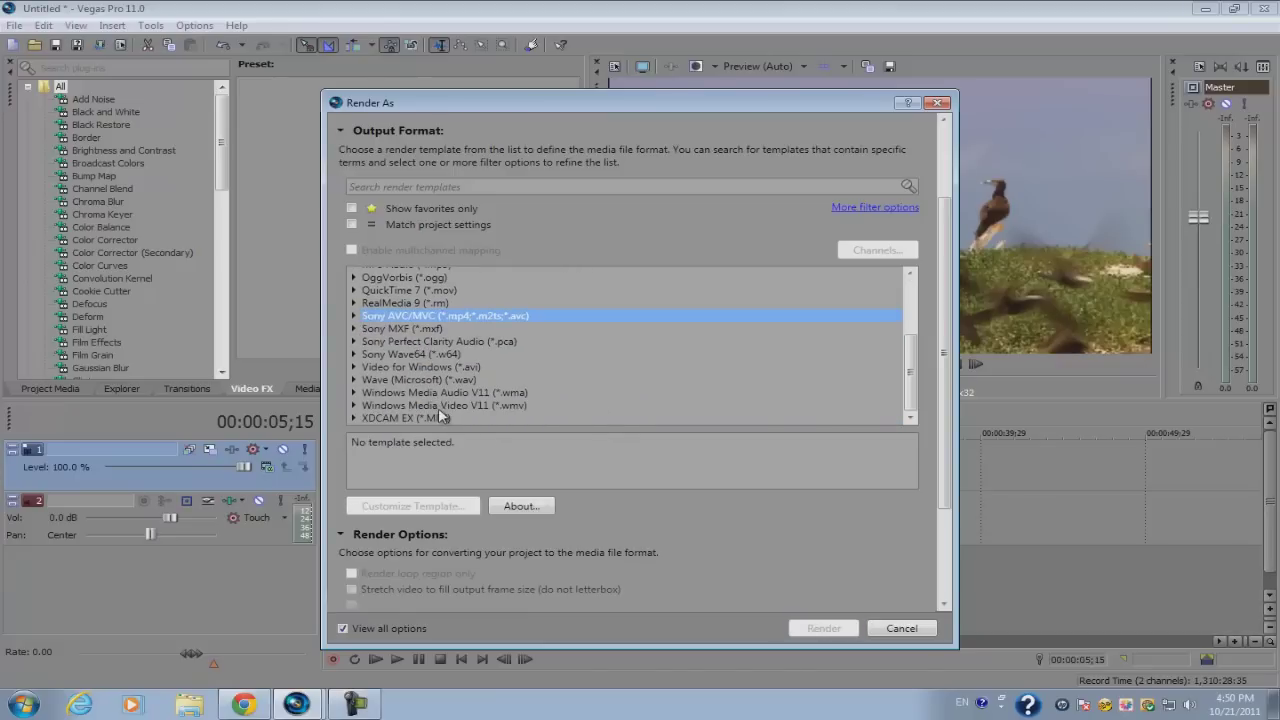
click(438, 406)
click(355, 406)
scroll(500, 378, down, 3)
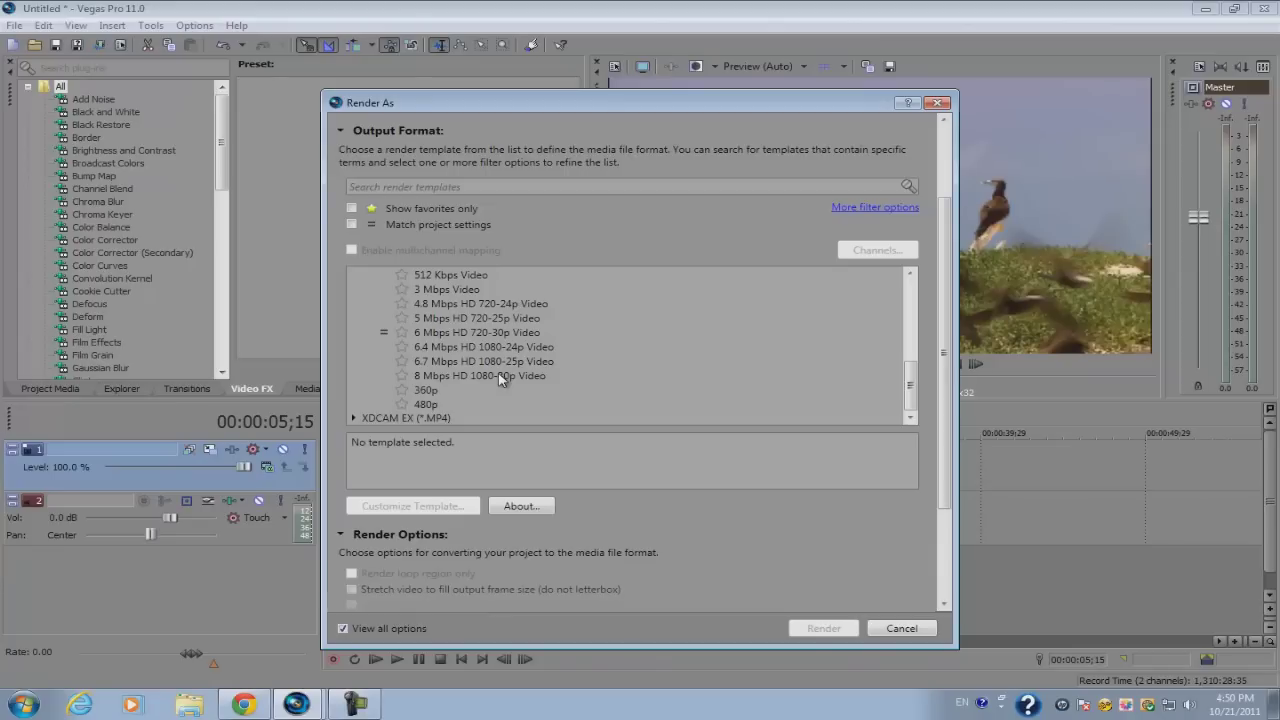
scroll(463, 349, up, 2)
scroll(463, 349, down, 1)
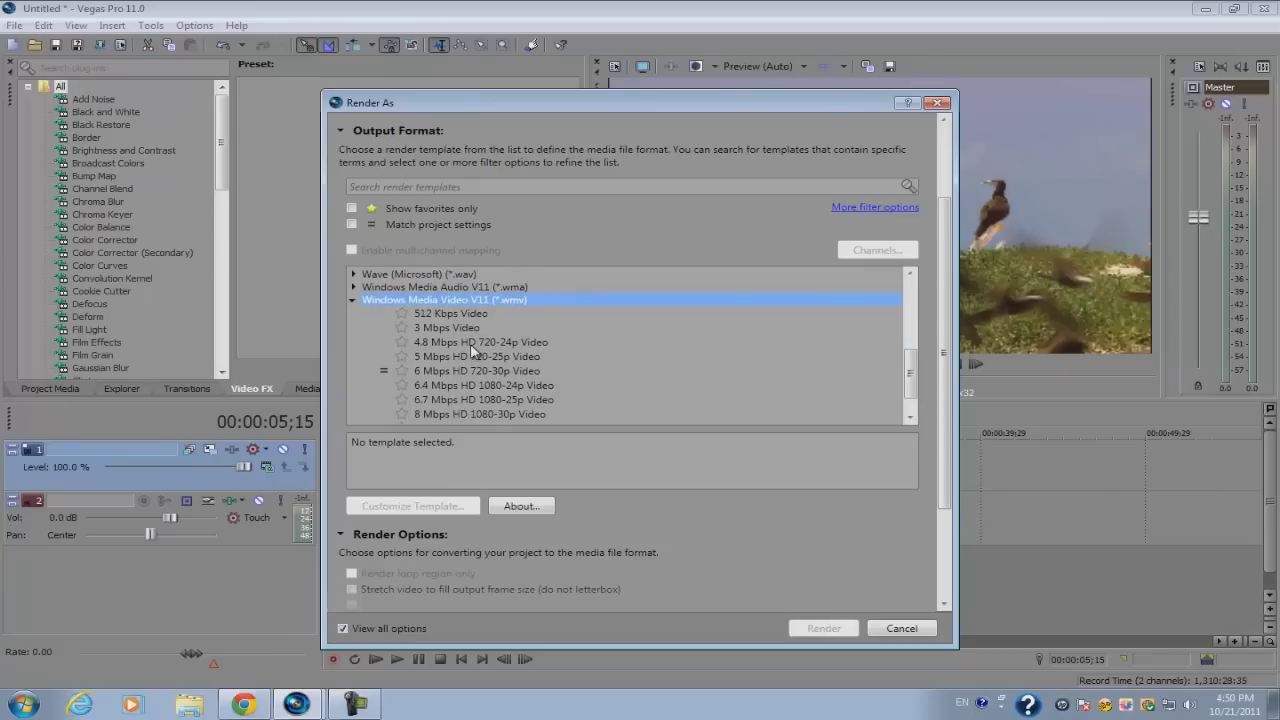
click(474, 346)
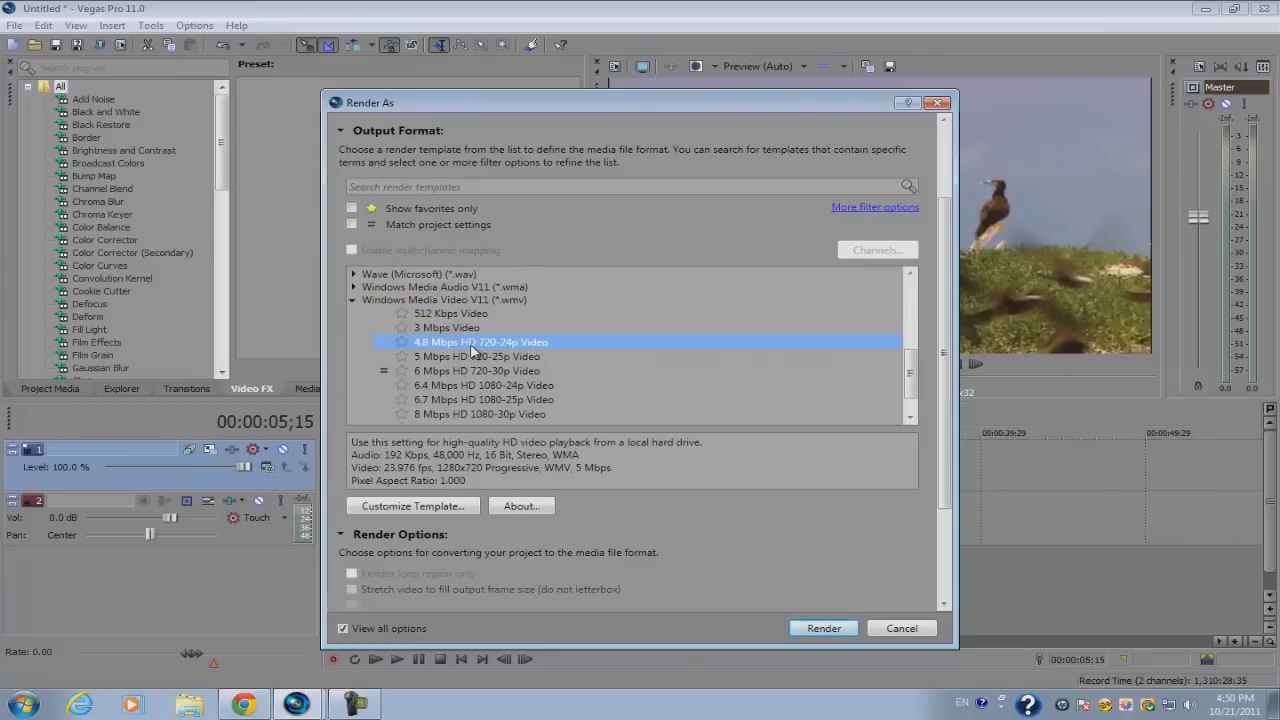
Step: Set the WMV template's audio attributes to 128 kbps, 44 kHz stereo
click(447, 508)
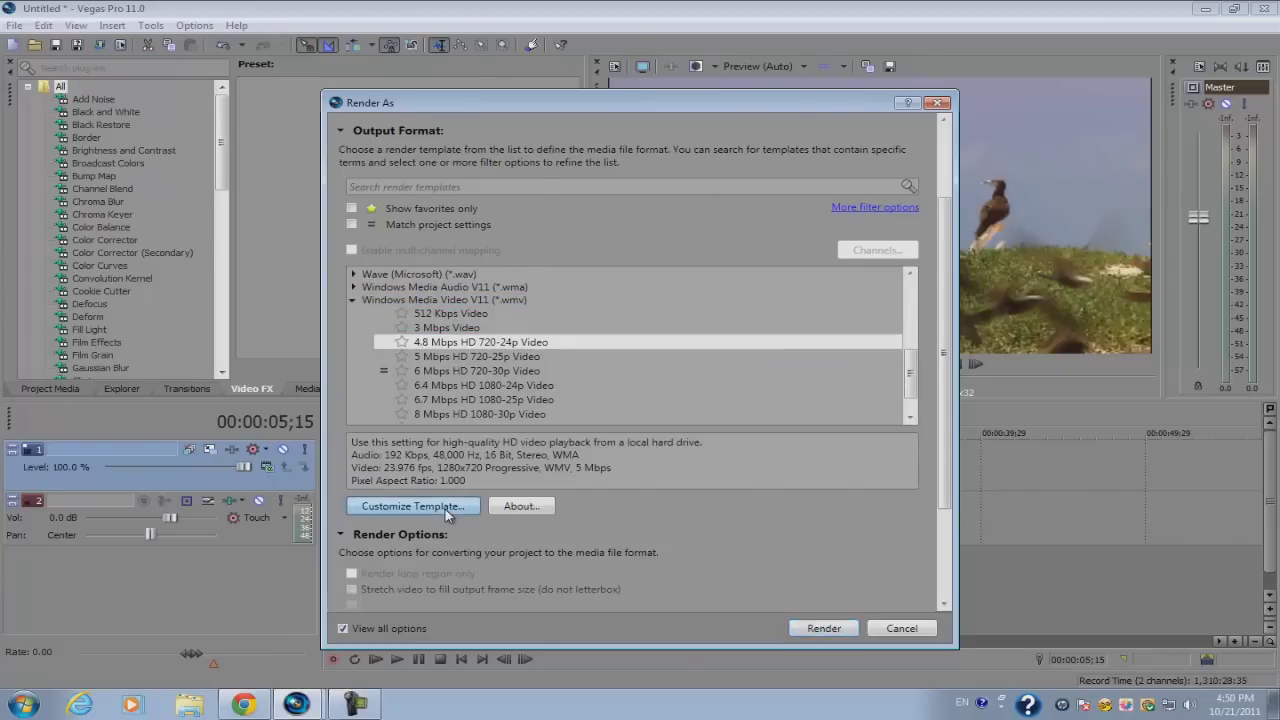
click(645, 343)
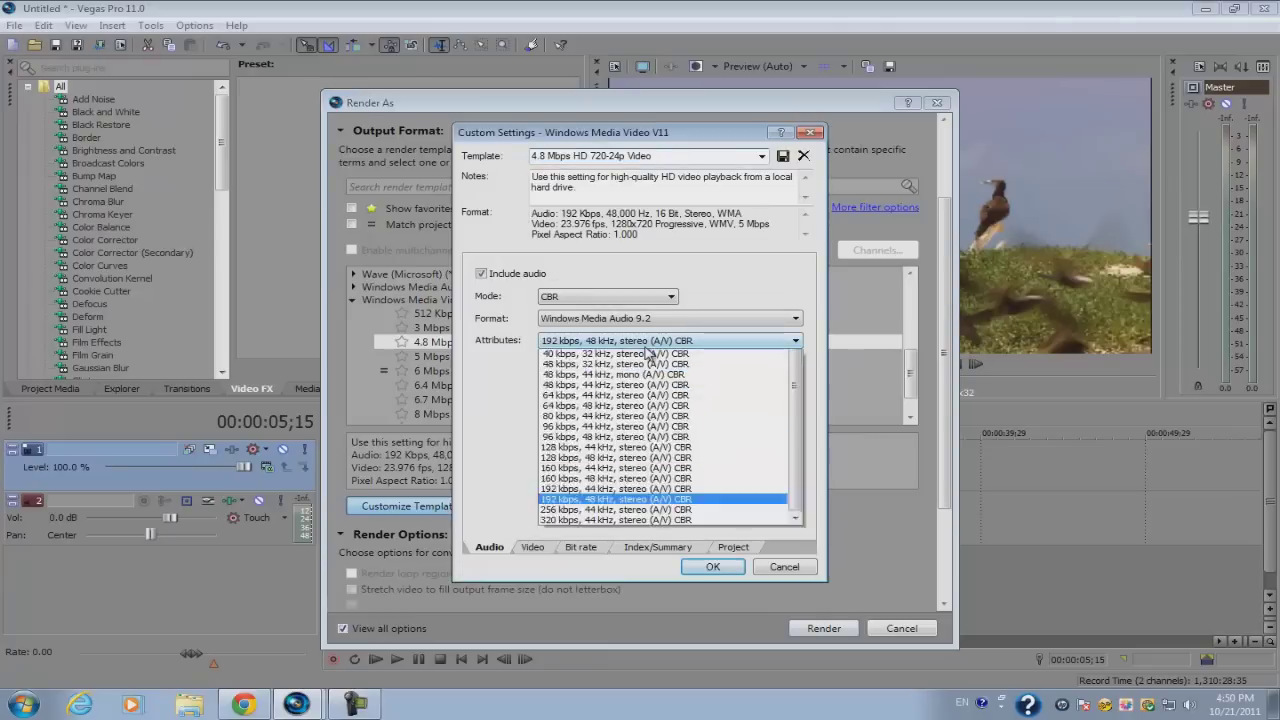
click(633, 585)
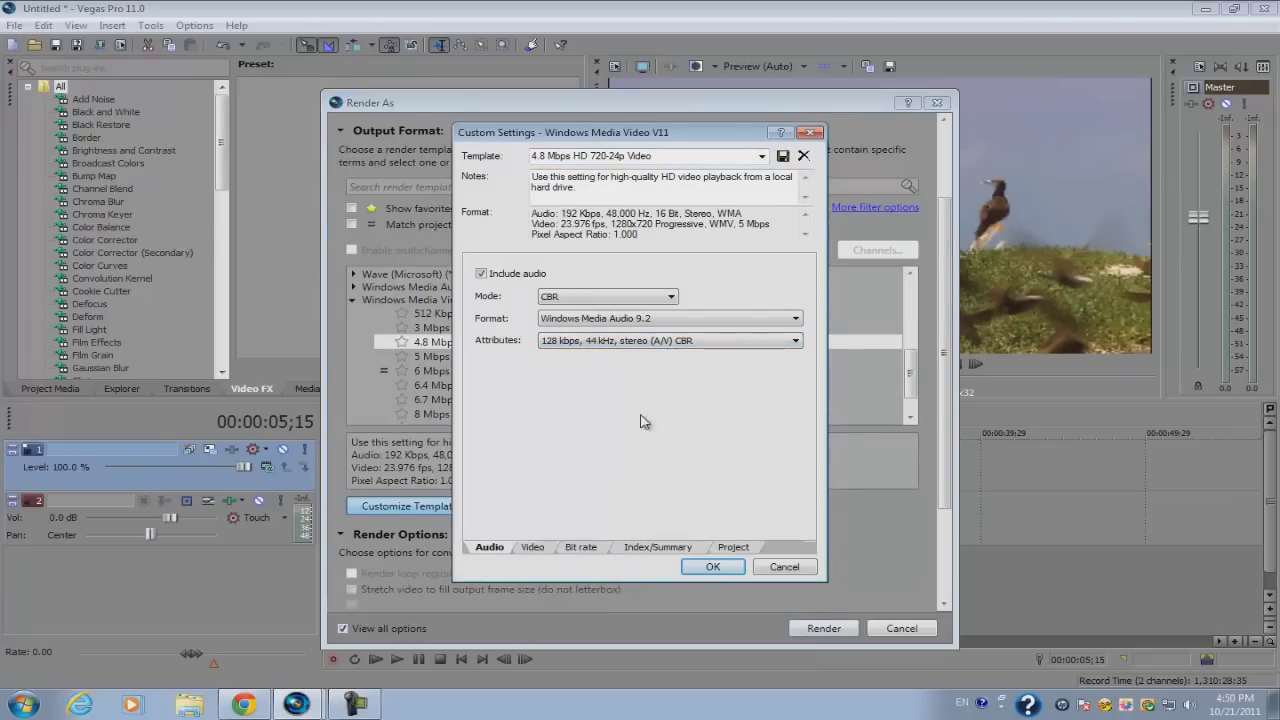
Step: Raise video smoothness to 100 and set the frame rate to 29.970 NTSC
click(532, 549)
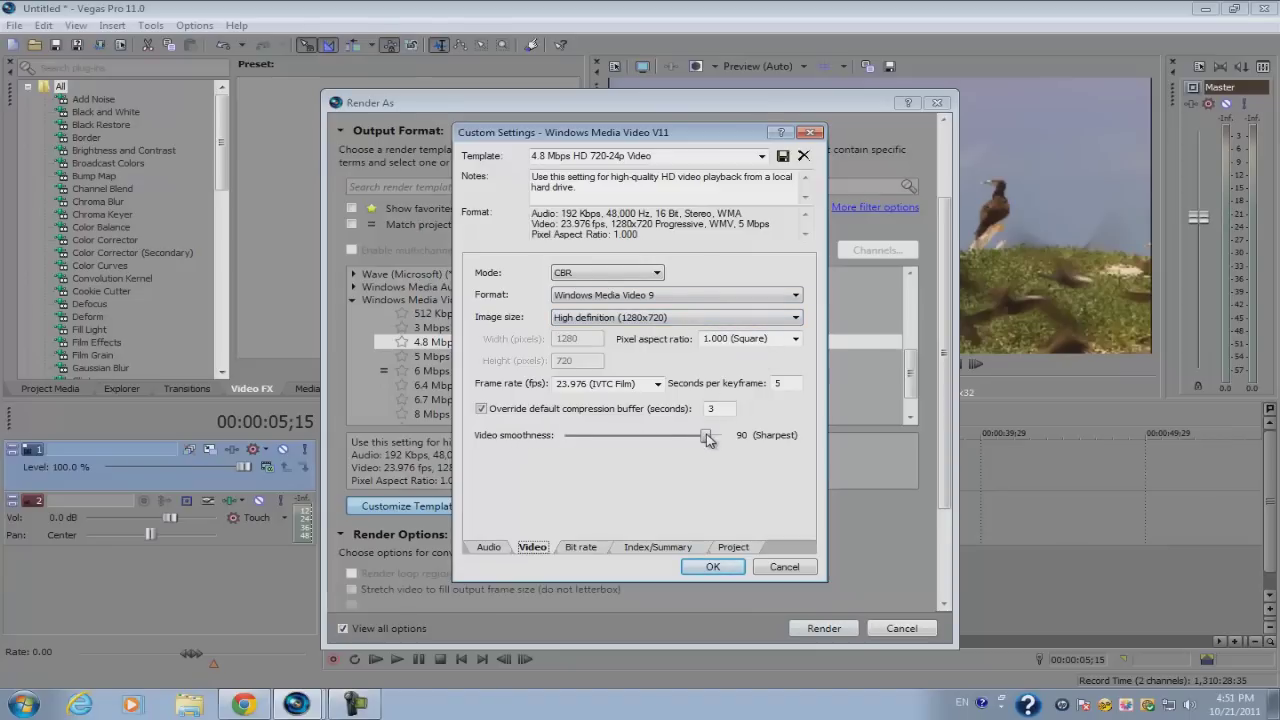
drag(706, 437, 722, 437)
click(658, 385)
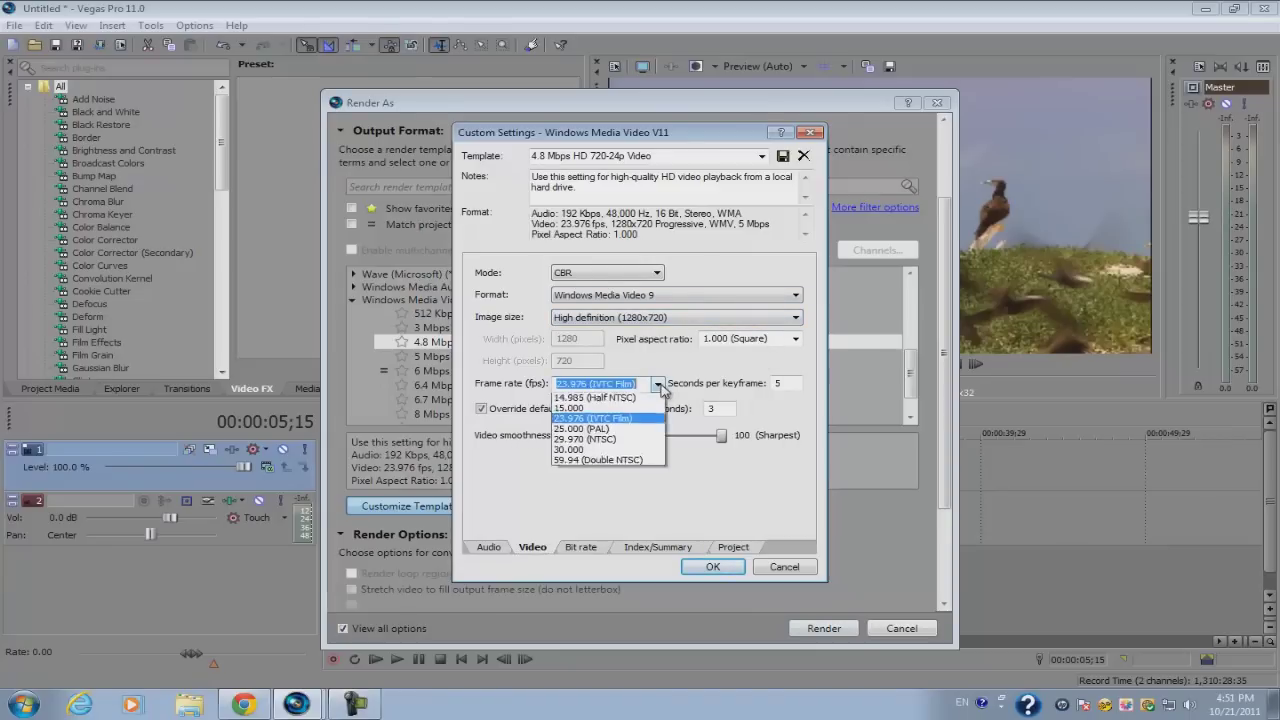
click(628, 452)
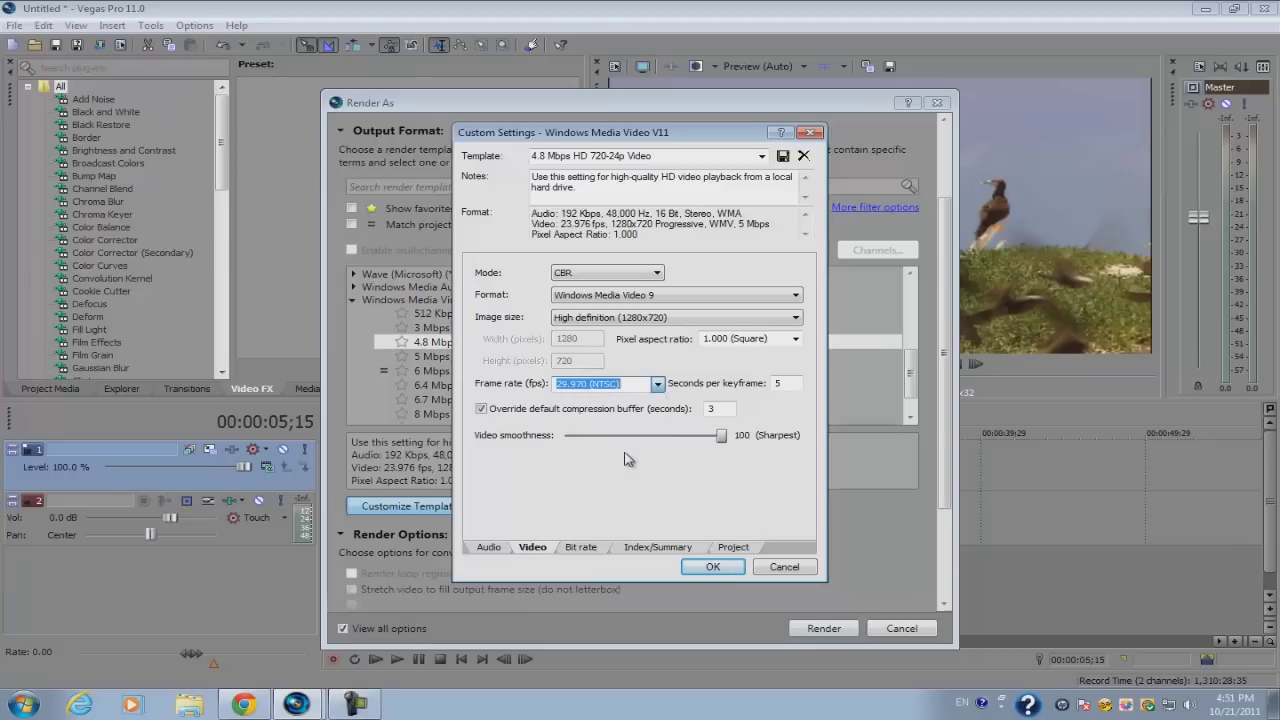
click(580, 547)
Step: Replace the 4.80 M Internet/LAN bit rate with 16 M
click(678, 365)
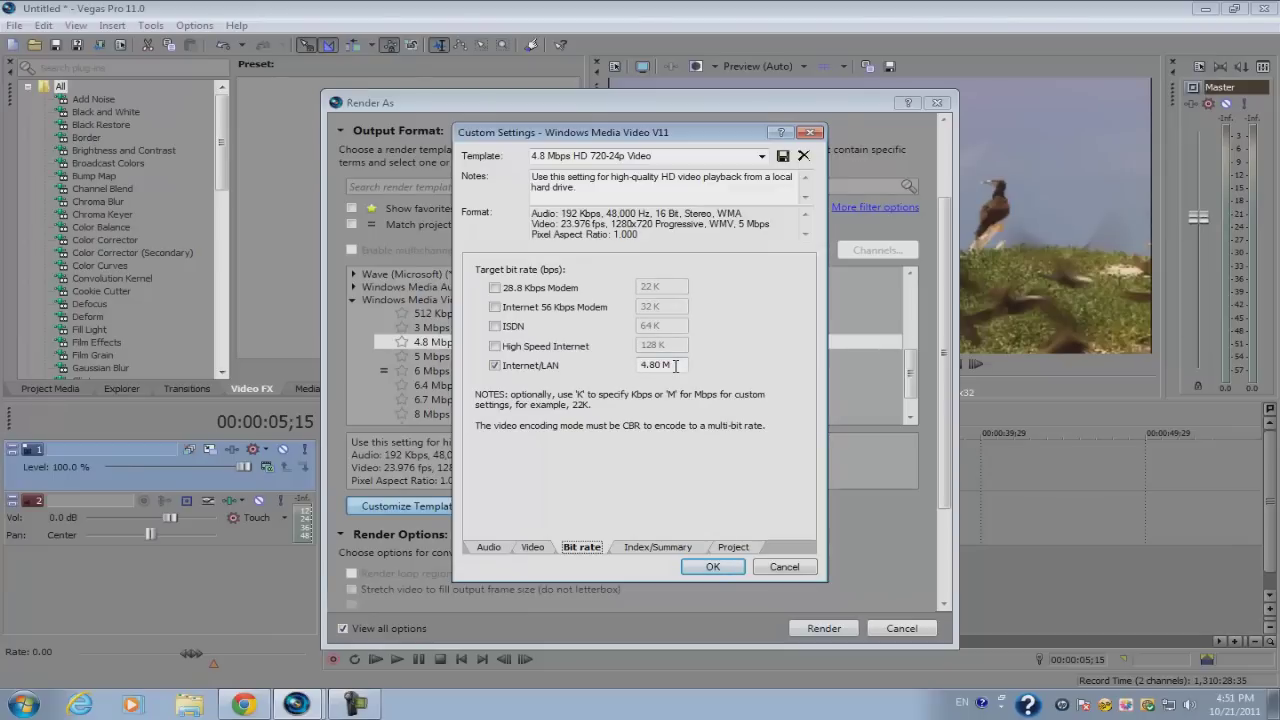
drag(676, 366, 384, 336)
text(4)
text(M)
drag(671, 366, 575, 358)
text(16 M)
Step: Set video rendering quality to Best and confirm the custom WMV settings
click(738, 550)
click(752, 270)
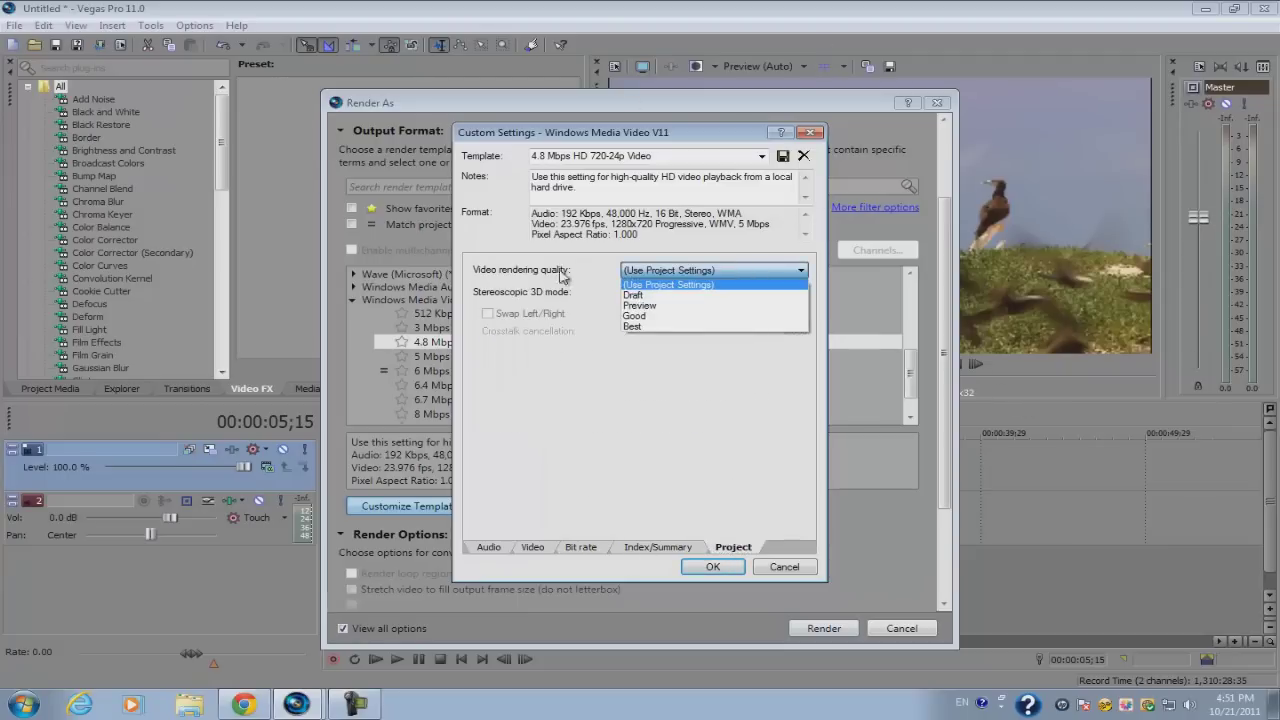
click(676, 327)
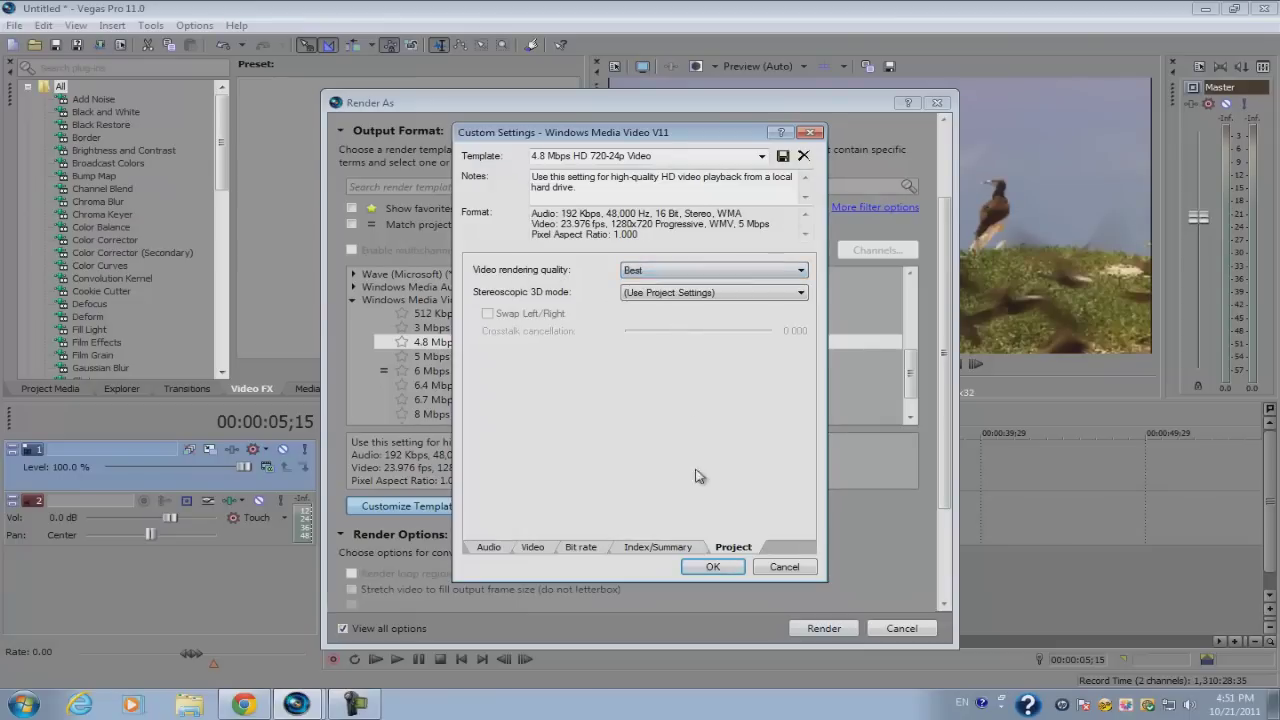
click(710, 566)
Step: Start rendering the project to Untitled.wmv and let it progress to 3%
click(808, 629)
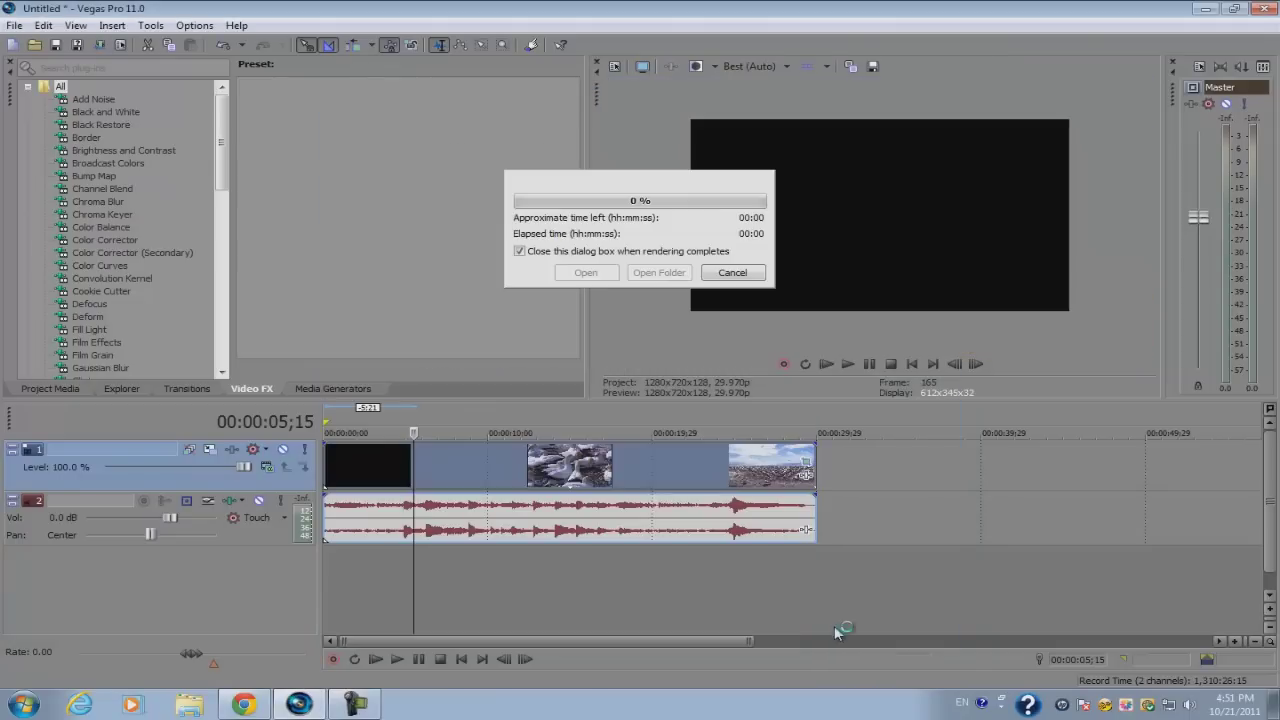